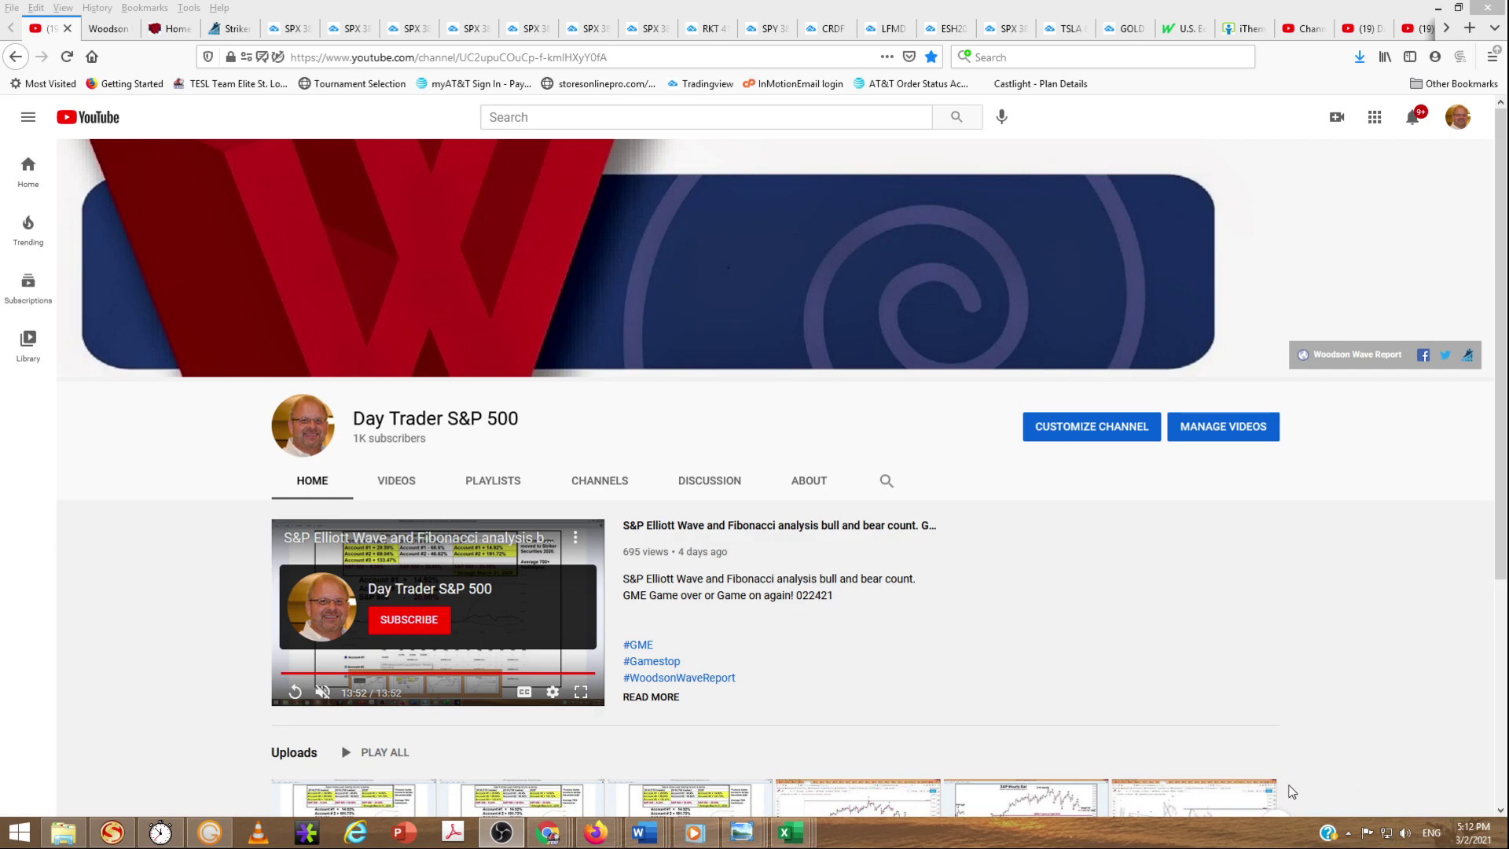
# Step: Bring up the Woodson Wave Report Disclaimer document in Word, then select all its text and deselect it
pyautogui.moveTo(650, 832)
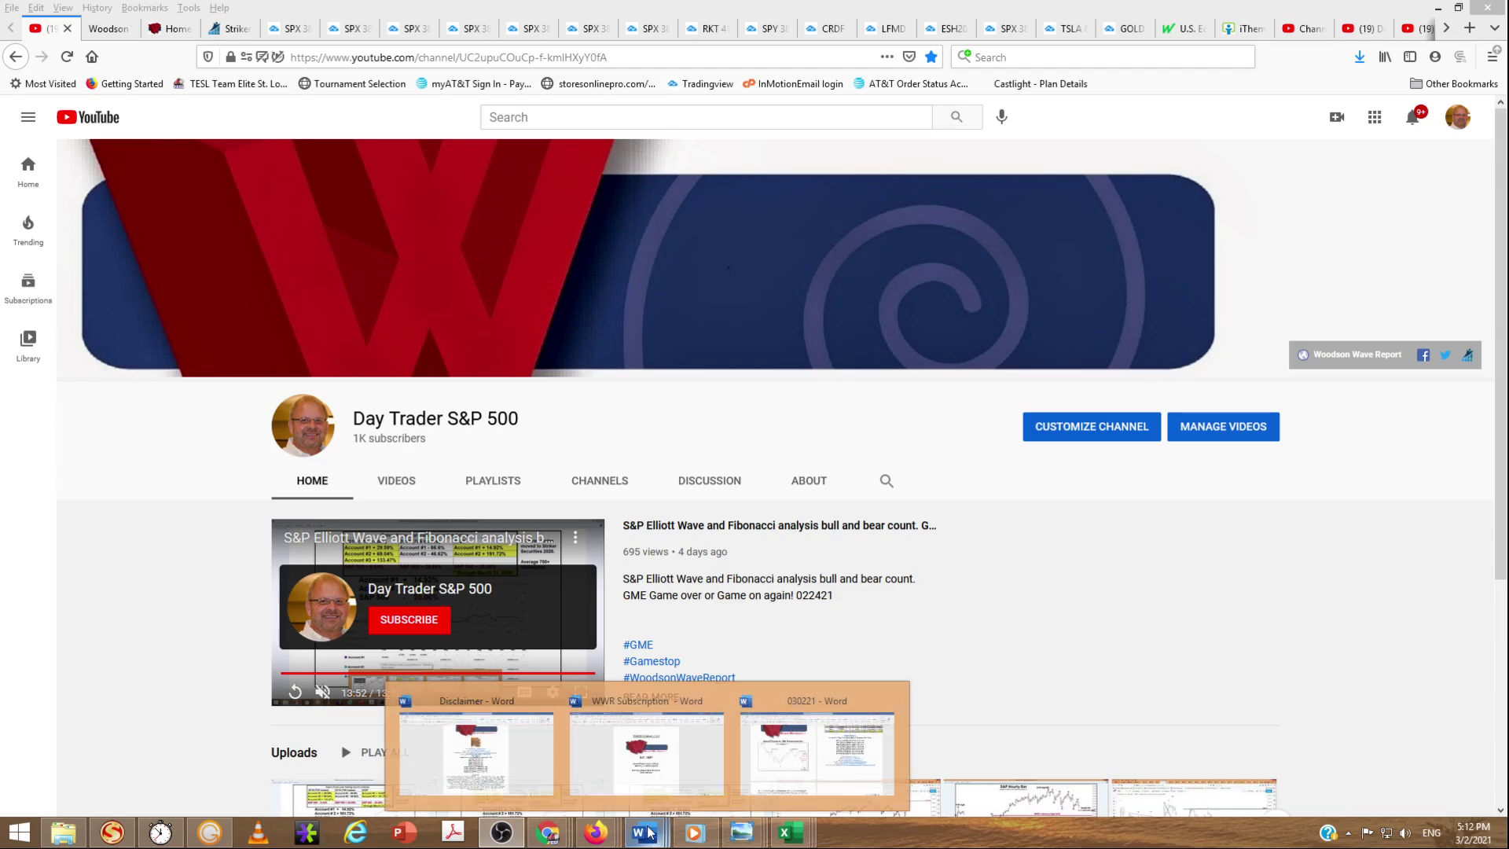
pyautogui.click(522, 766)
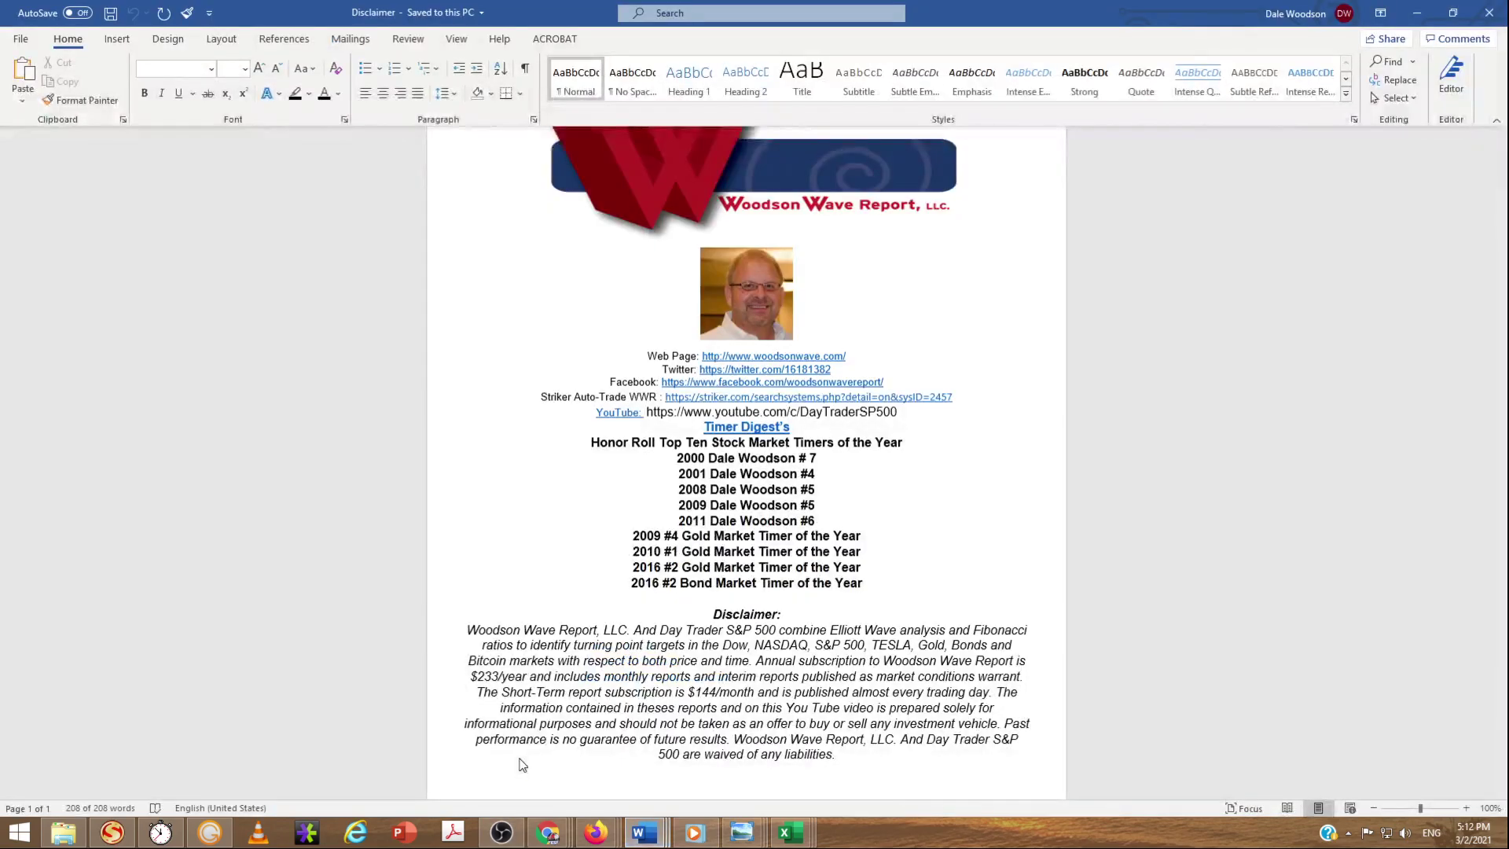
pyautogui.hotkey('ctrl', 'a')
pyautogui.click(931, 583)
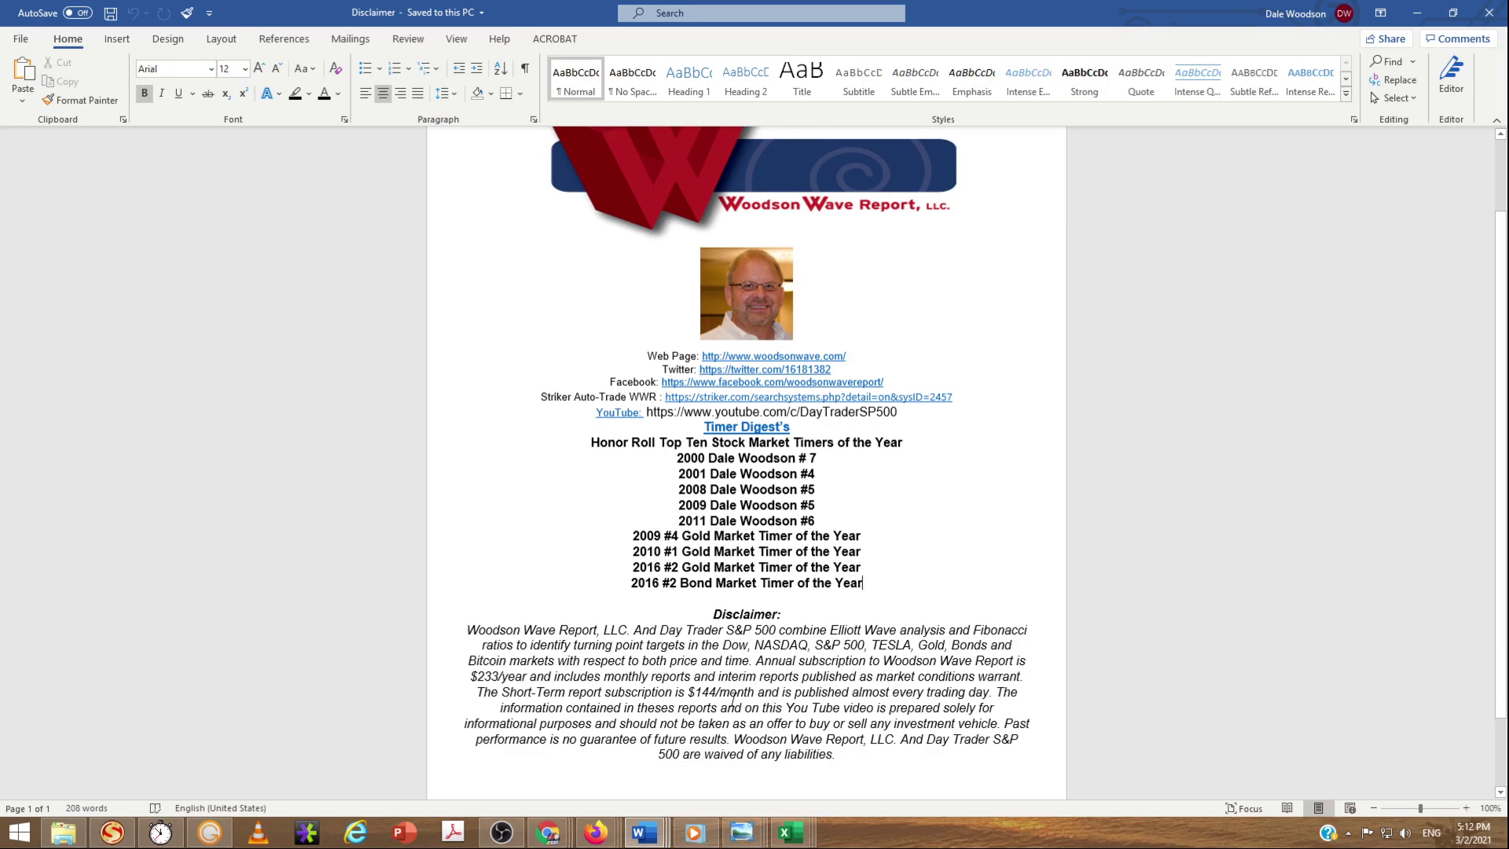
pyautogui.moveTo(690, 838)
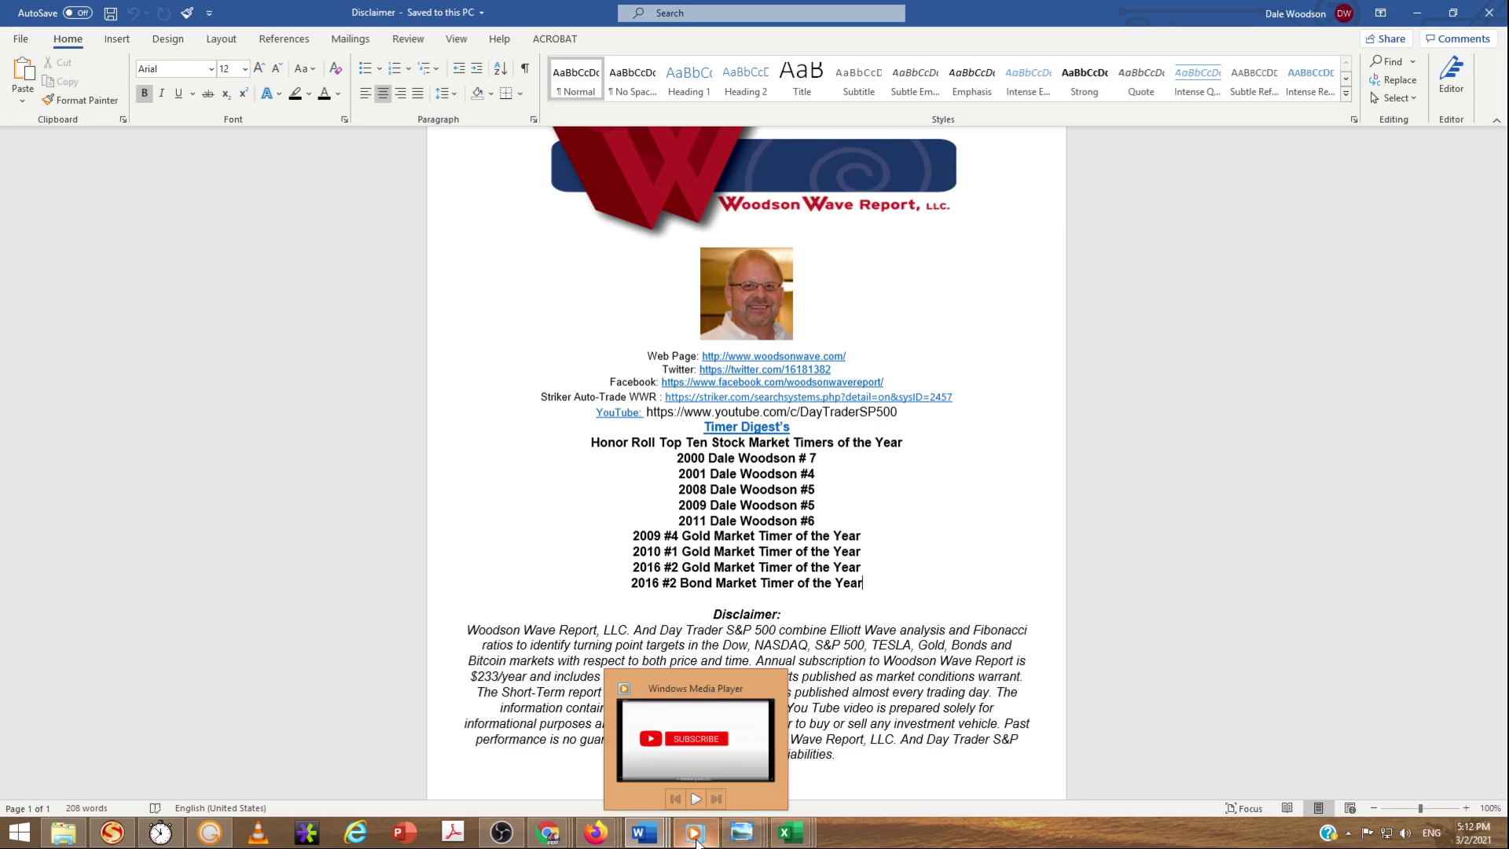
pyautogui.click(675, 806)
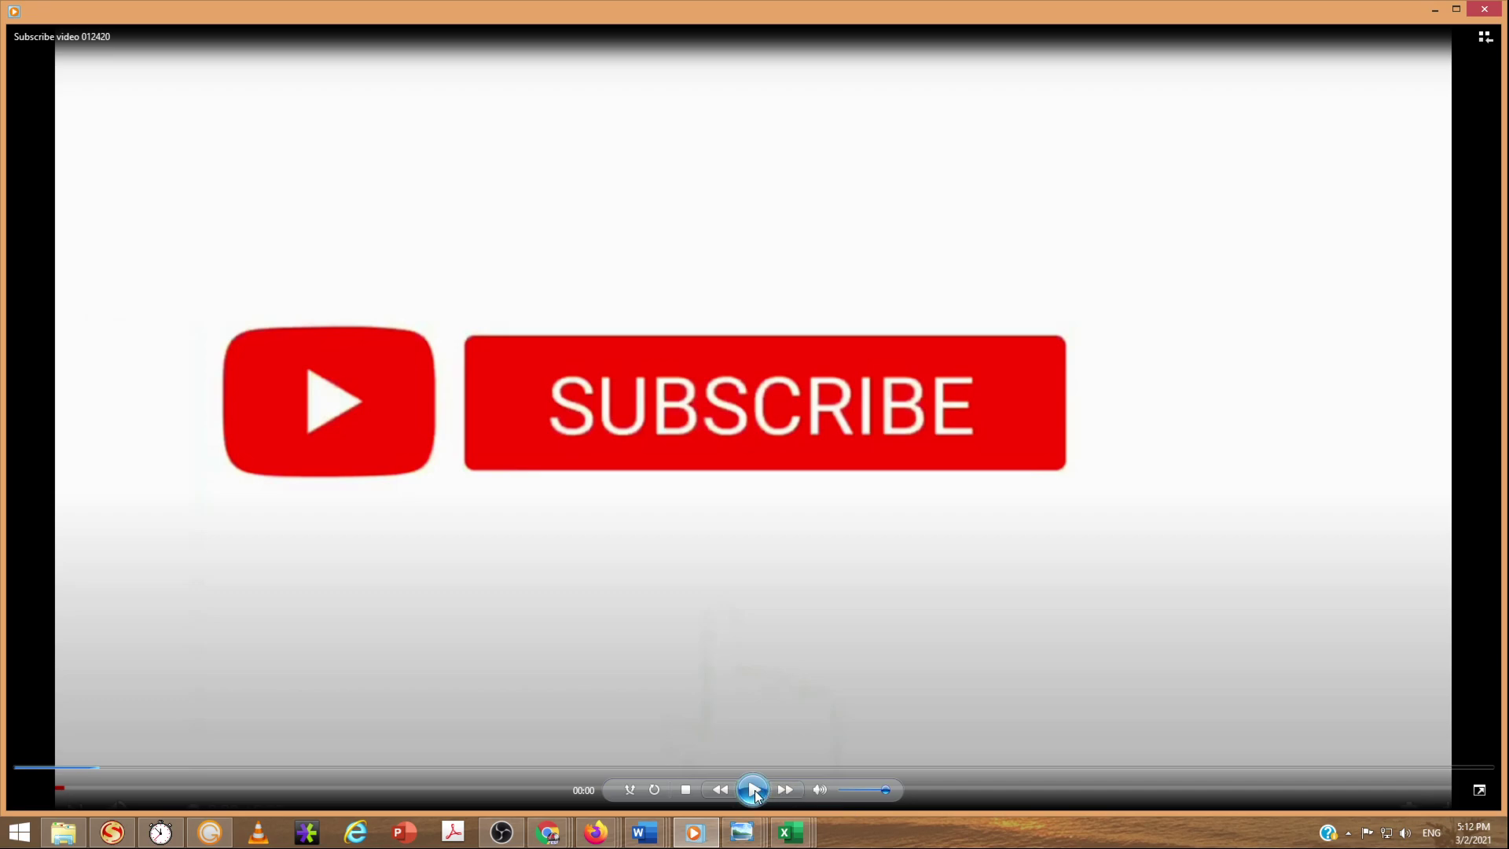
pyautogui.click(753, 790)
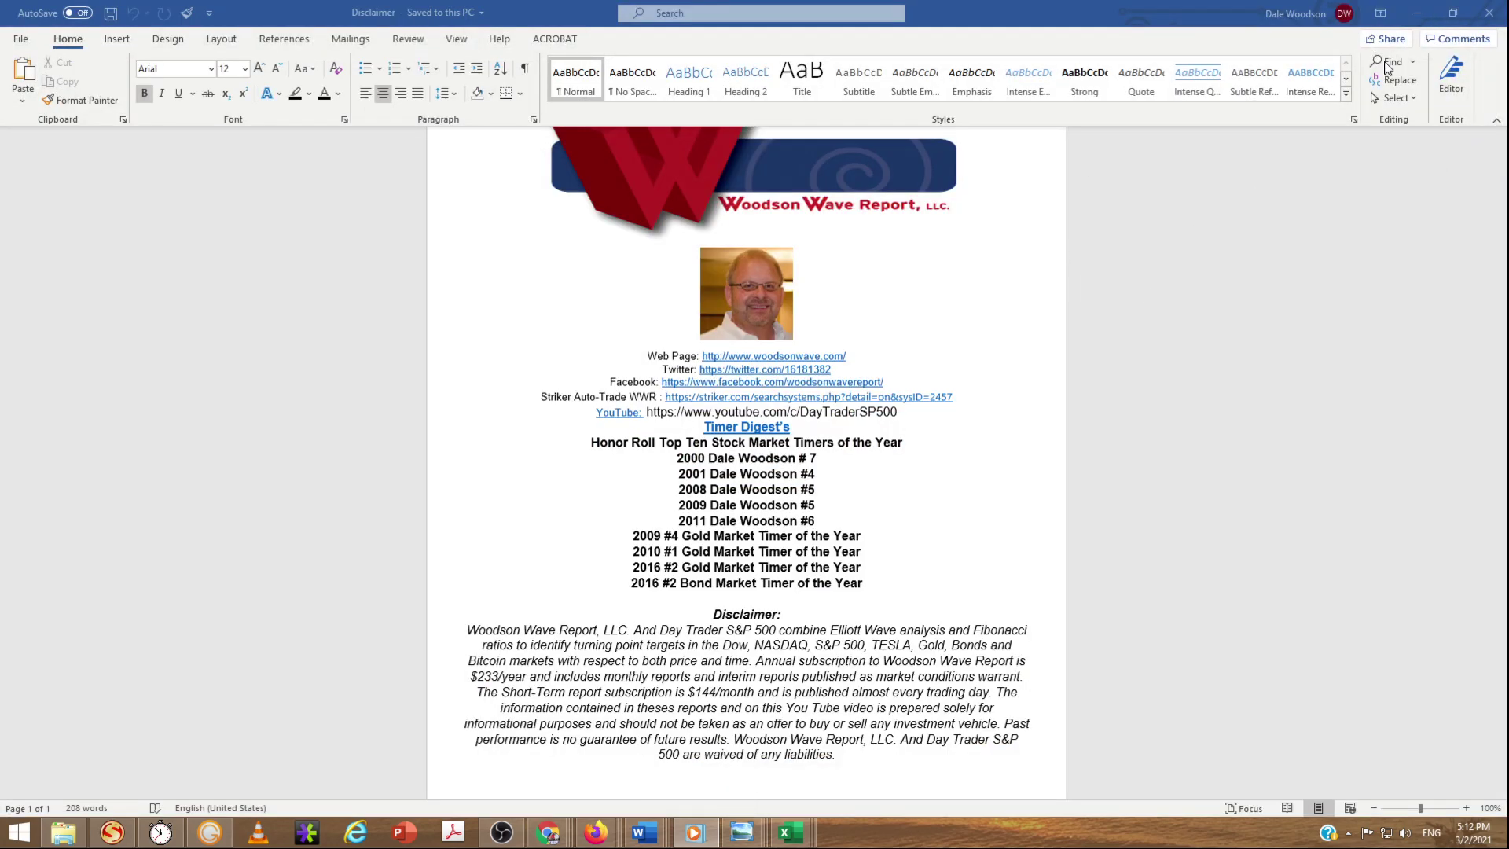
# Step: Minimize Word and display the S&P 030121 hourly bar chart image in Photo Viewer
pyautogui.click(1417, 16)
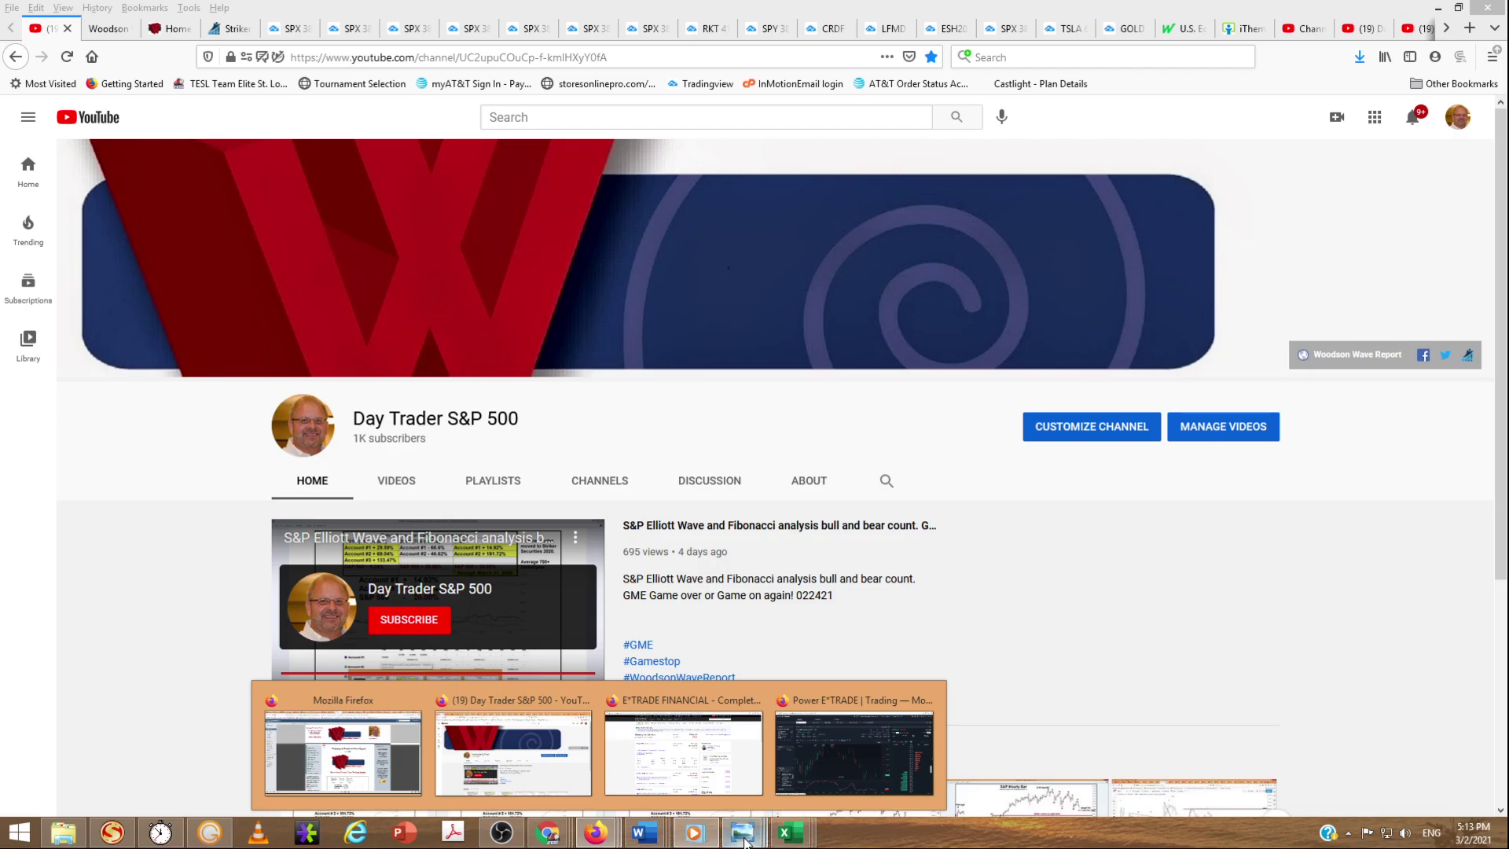
pyautogui.moveTo(749, 829)
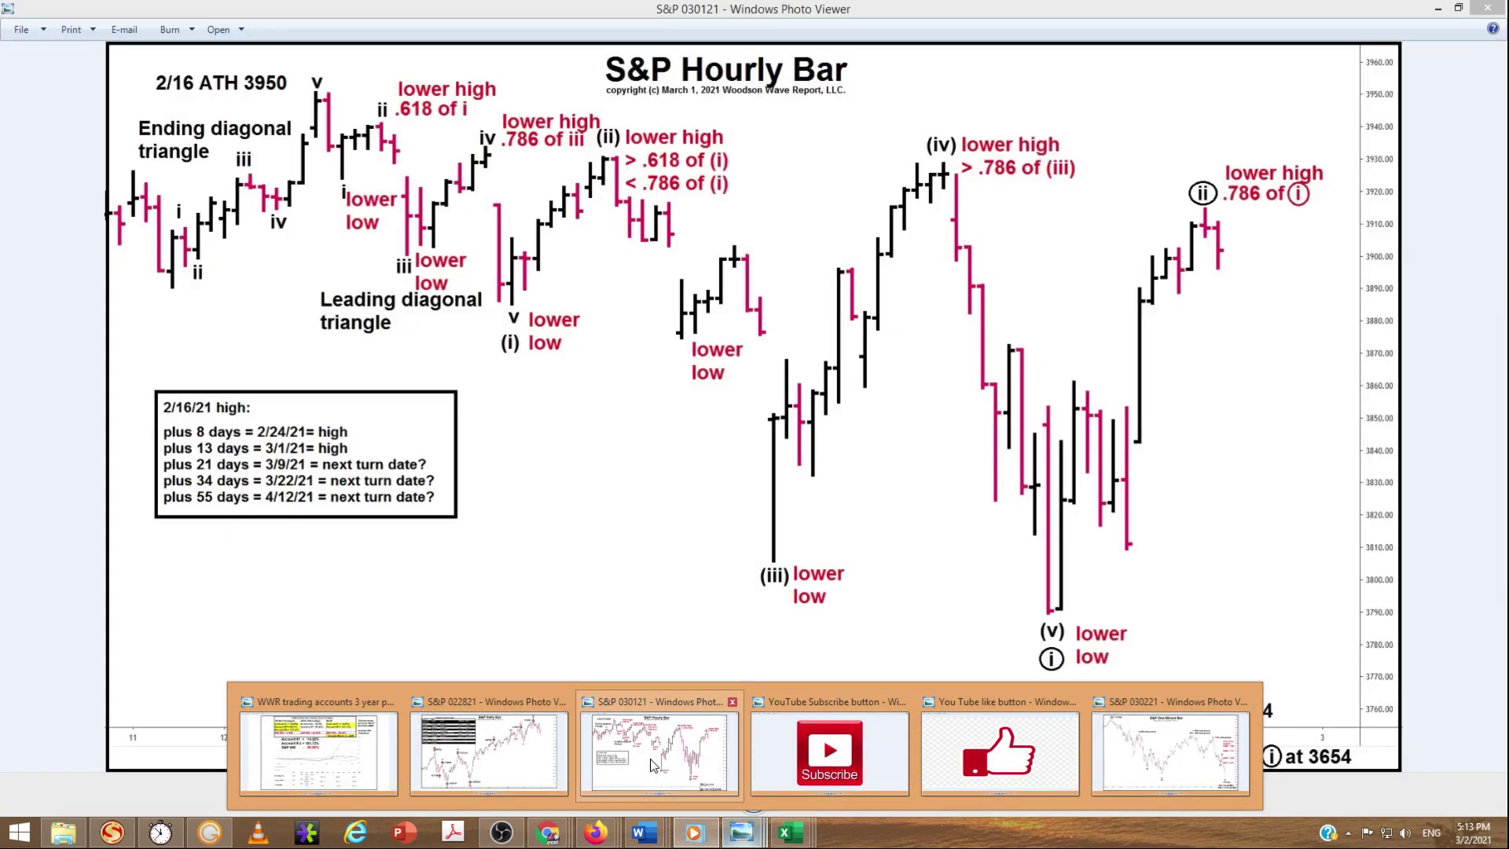
pyautogui.click(658, 755)
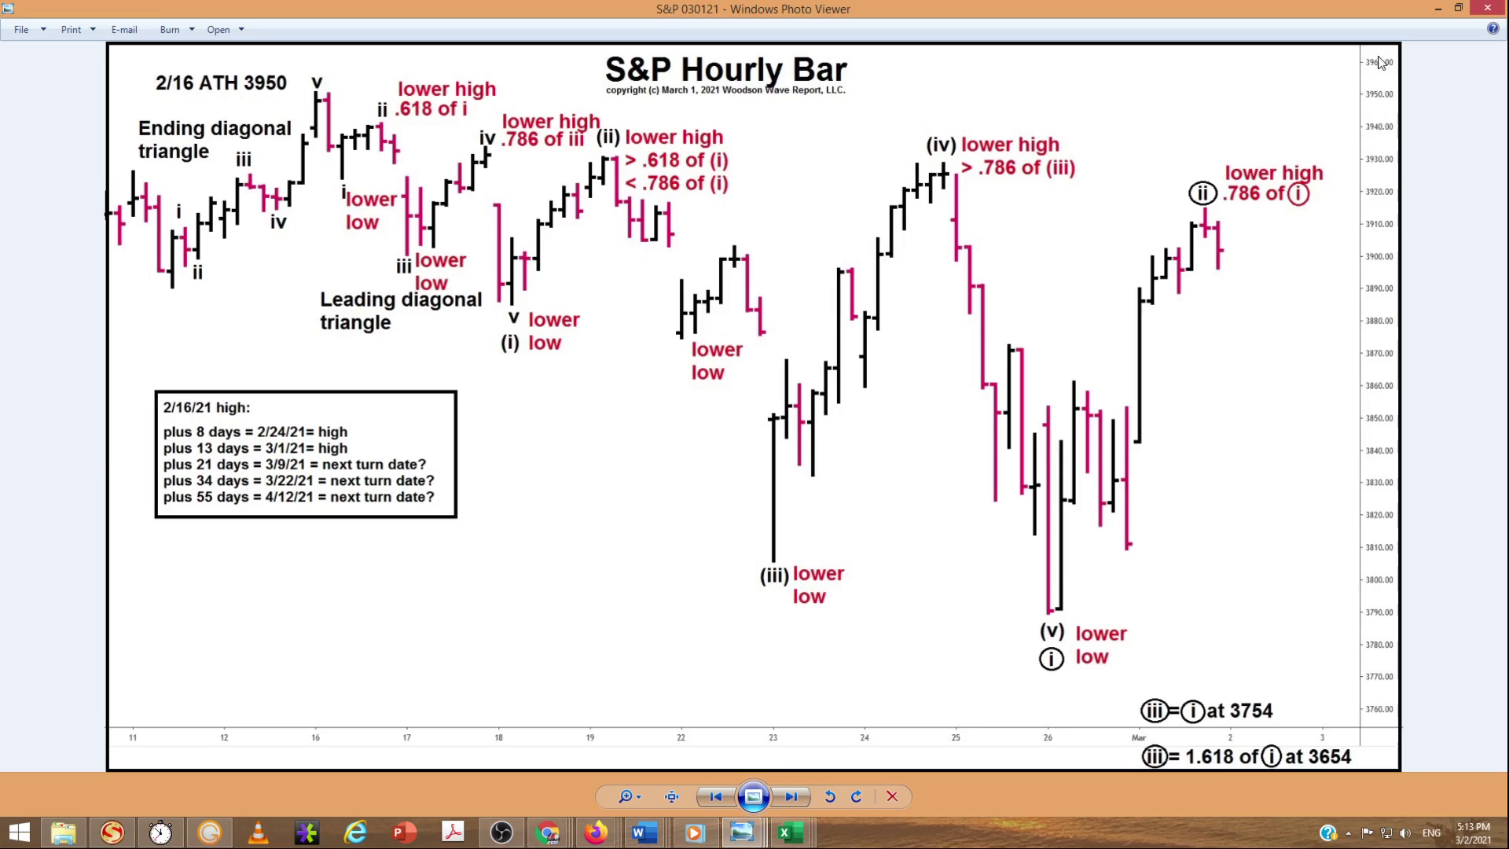
# Step: Minimize Photo Viewer, switch to the SPX 30-minute chart and dismiss the layout-changed notice
pyautogui.click(1438, 9)
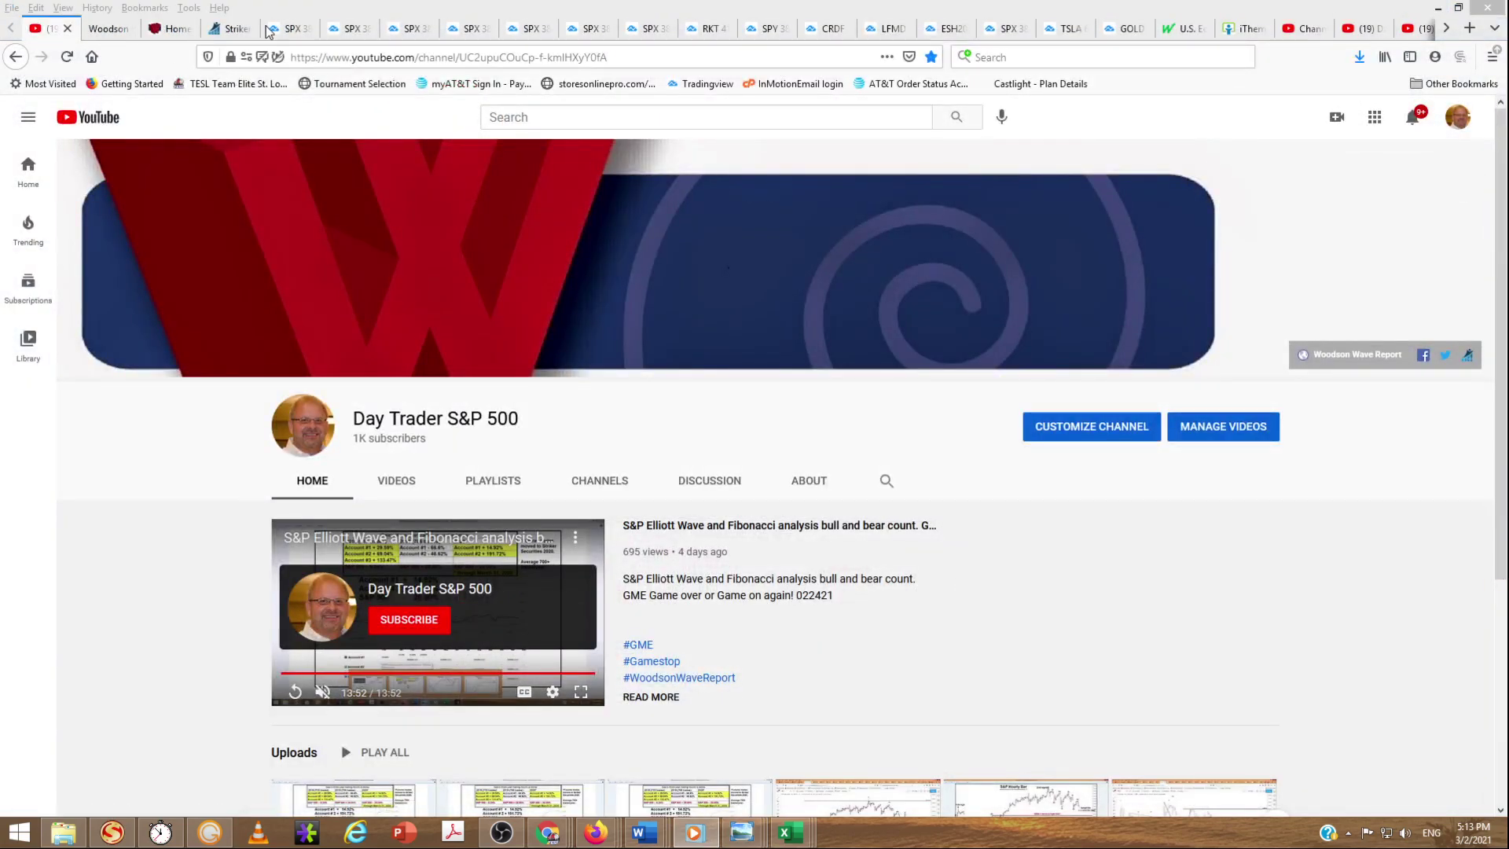
pyautogui.click(291, 32)
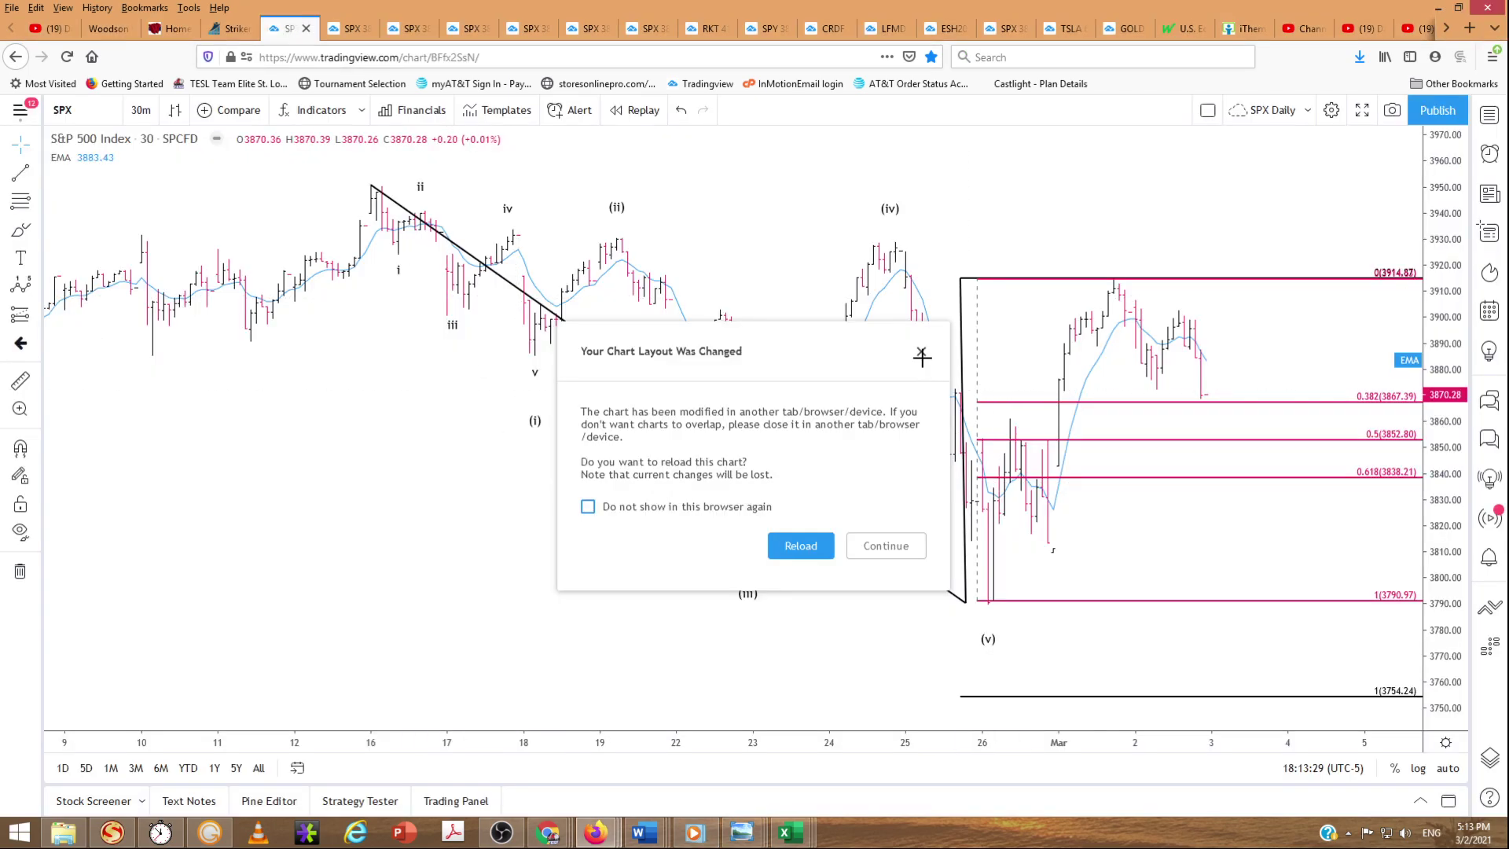
pyautogui.click(923, 354)
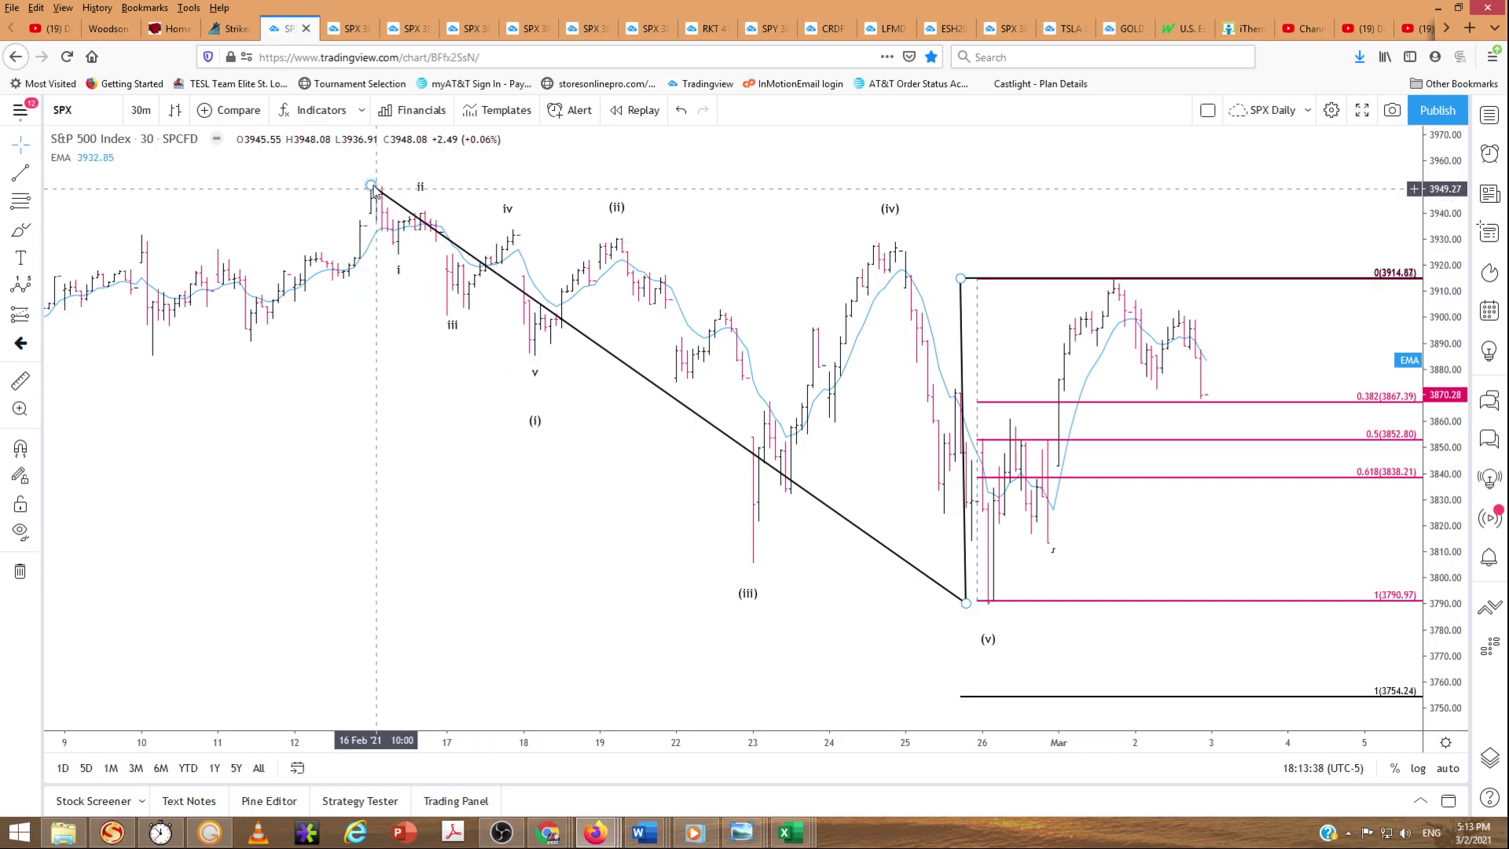
# Step: Select and deselect the Elliott wave drawing twice to show its anchor points
pyautogui.click(391, 254)
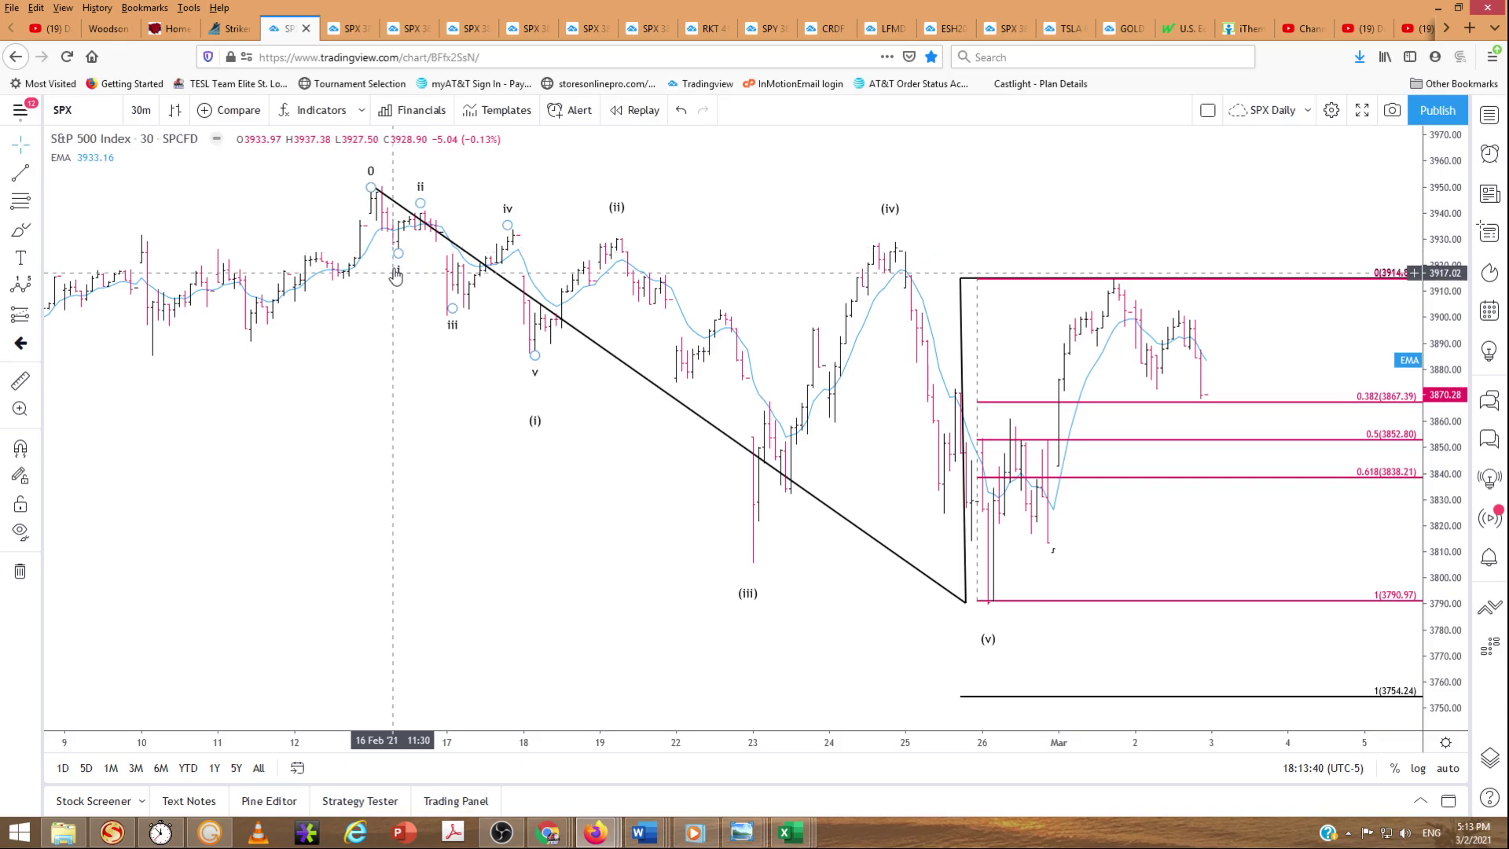
pyautogui.click(387, 286)
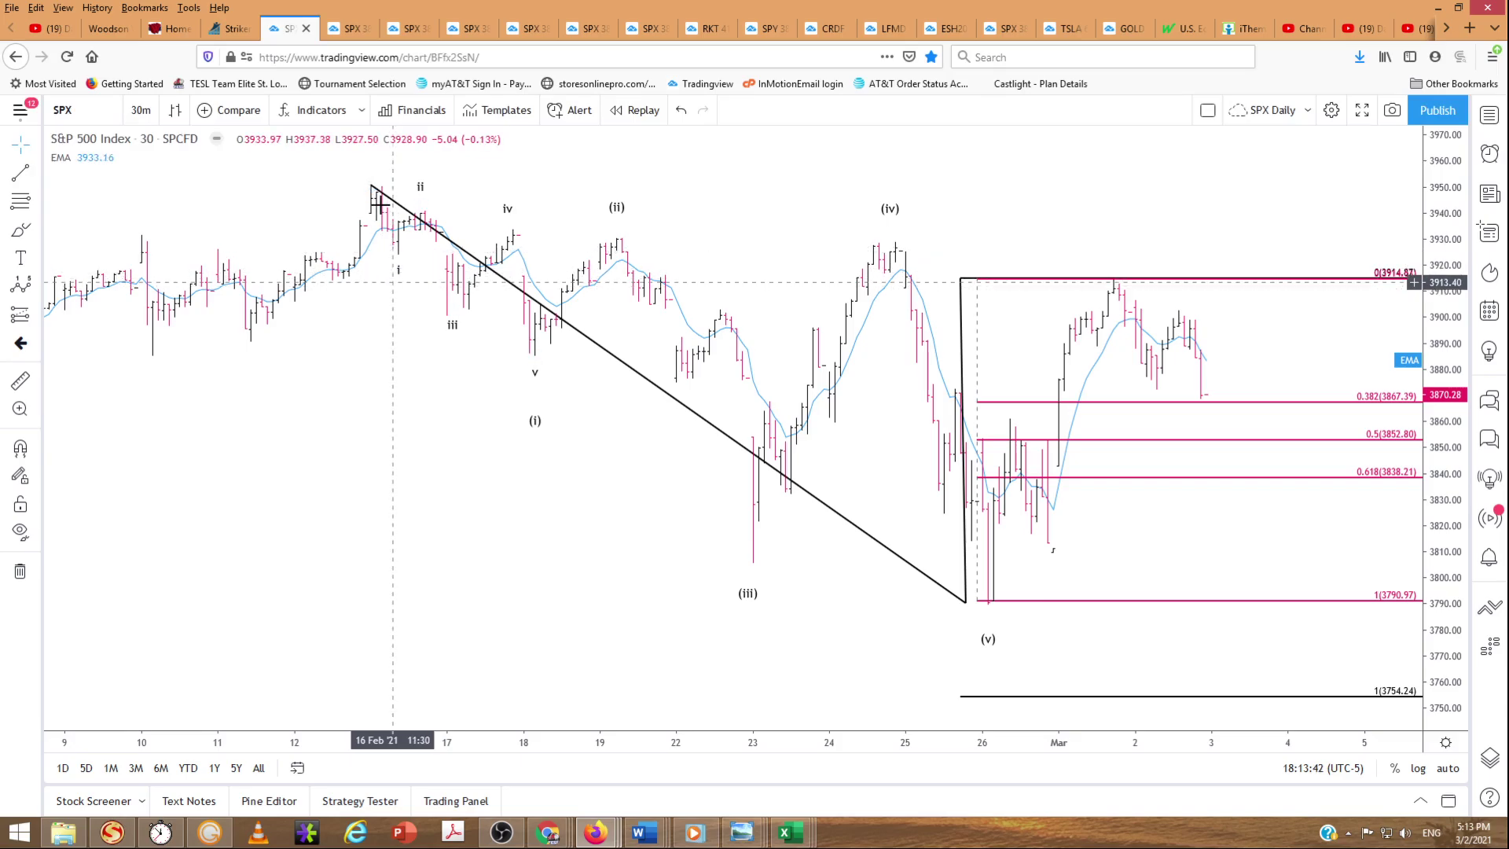
pyautogui.click(422, 203)
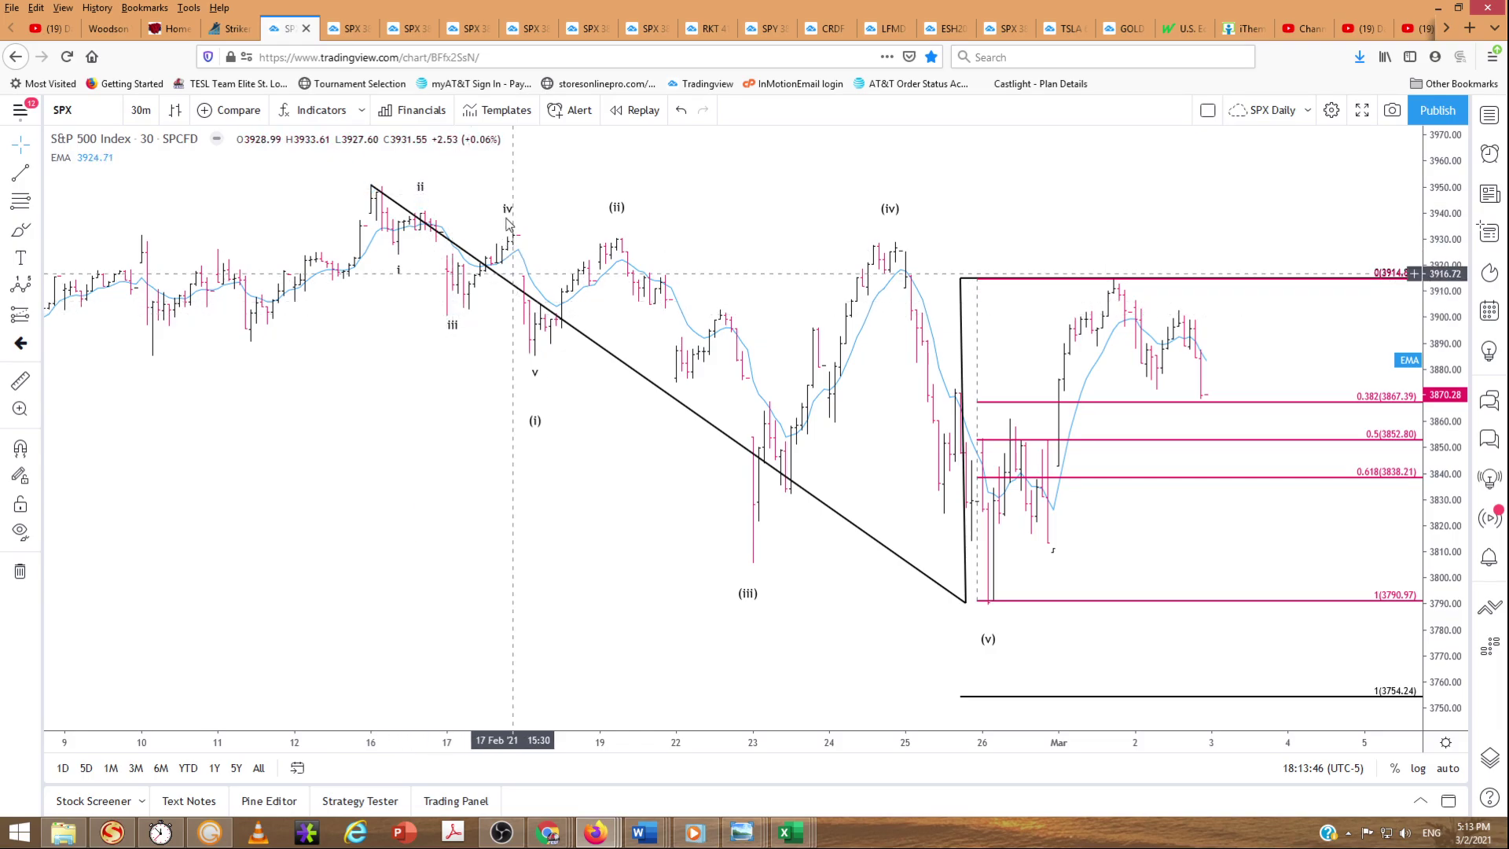
pyautogui.click(532, 378)
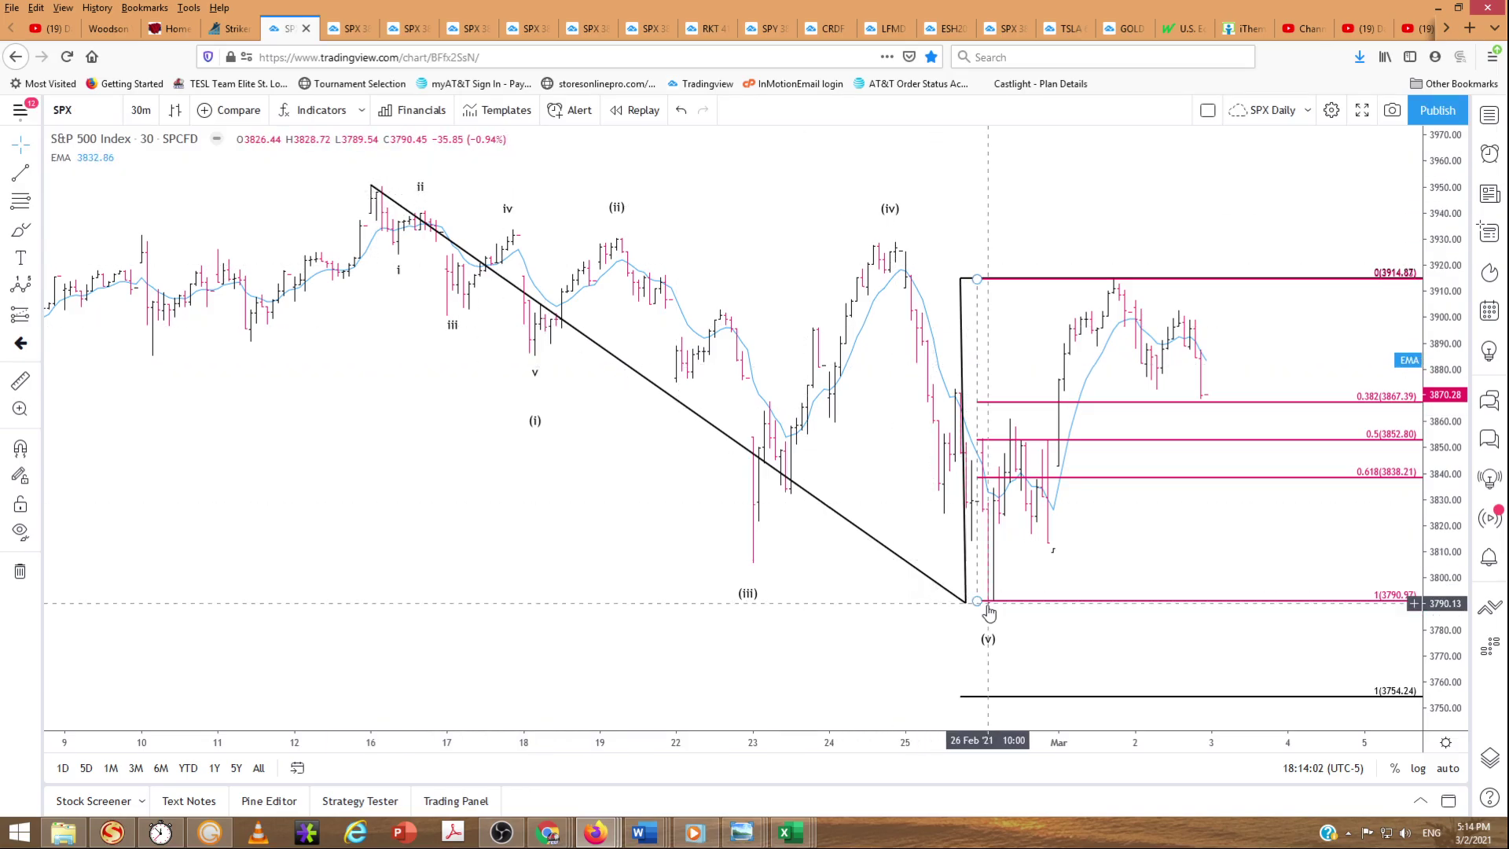
# Step: Inspect the primary (0)–(v) and minor 0–v wave counts, then switch to the SPX 1-minute tab
pyautogui.click(366, 190)
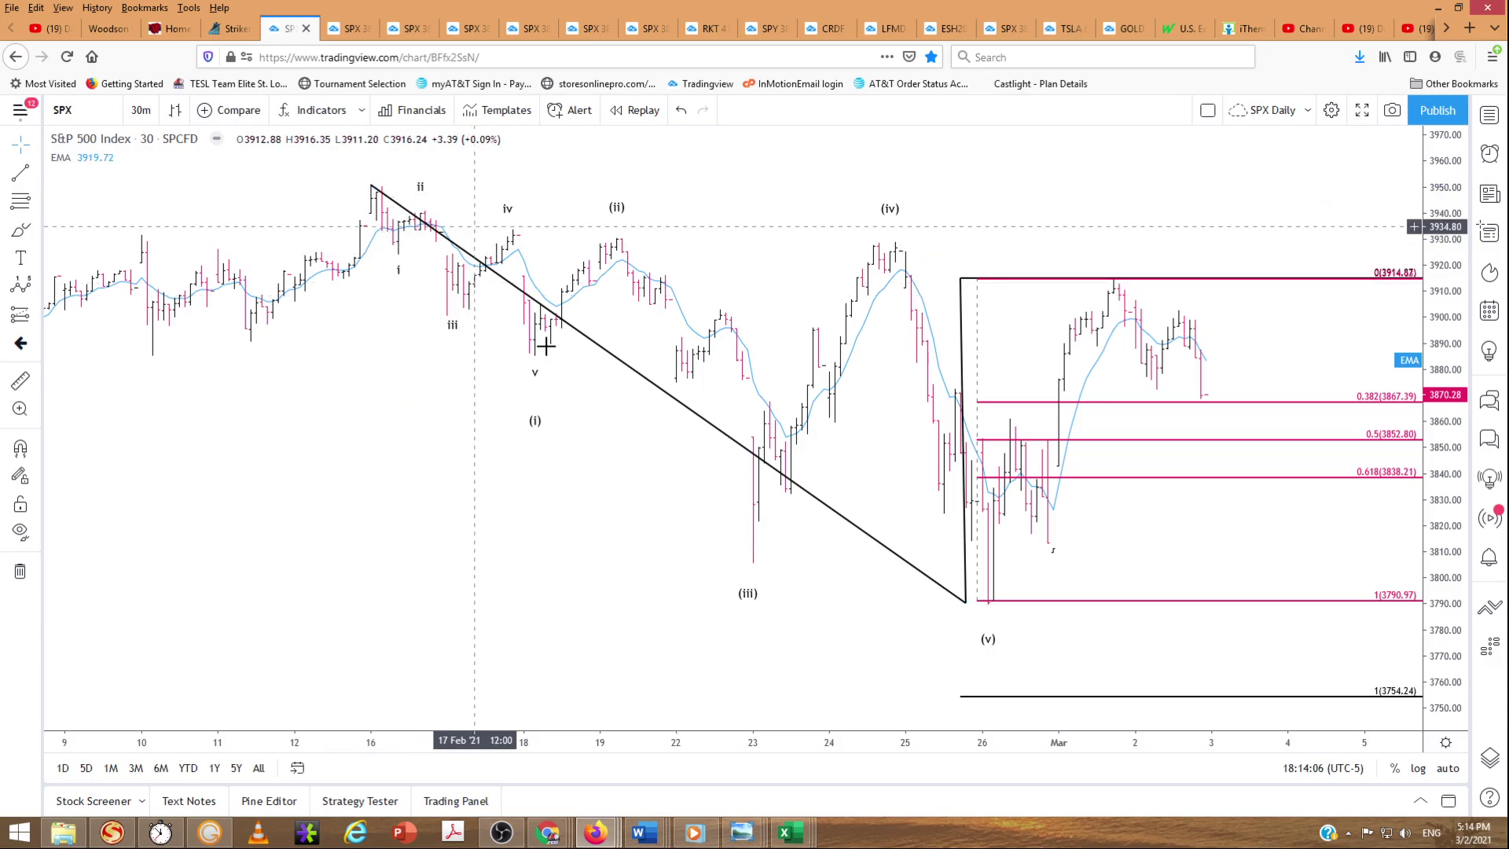
pyautogui.click(539, 374)
pyautogui.click(372, 187)
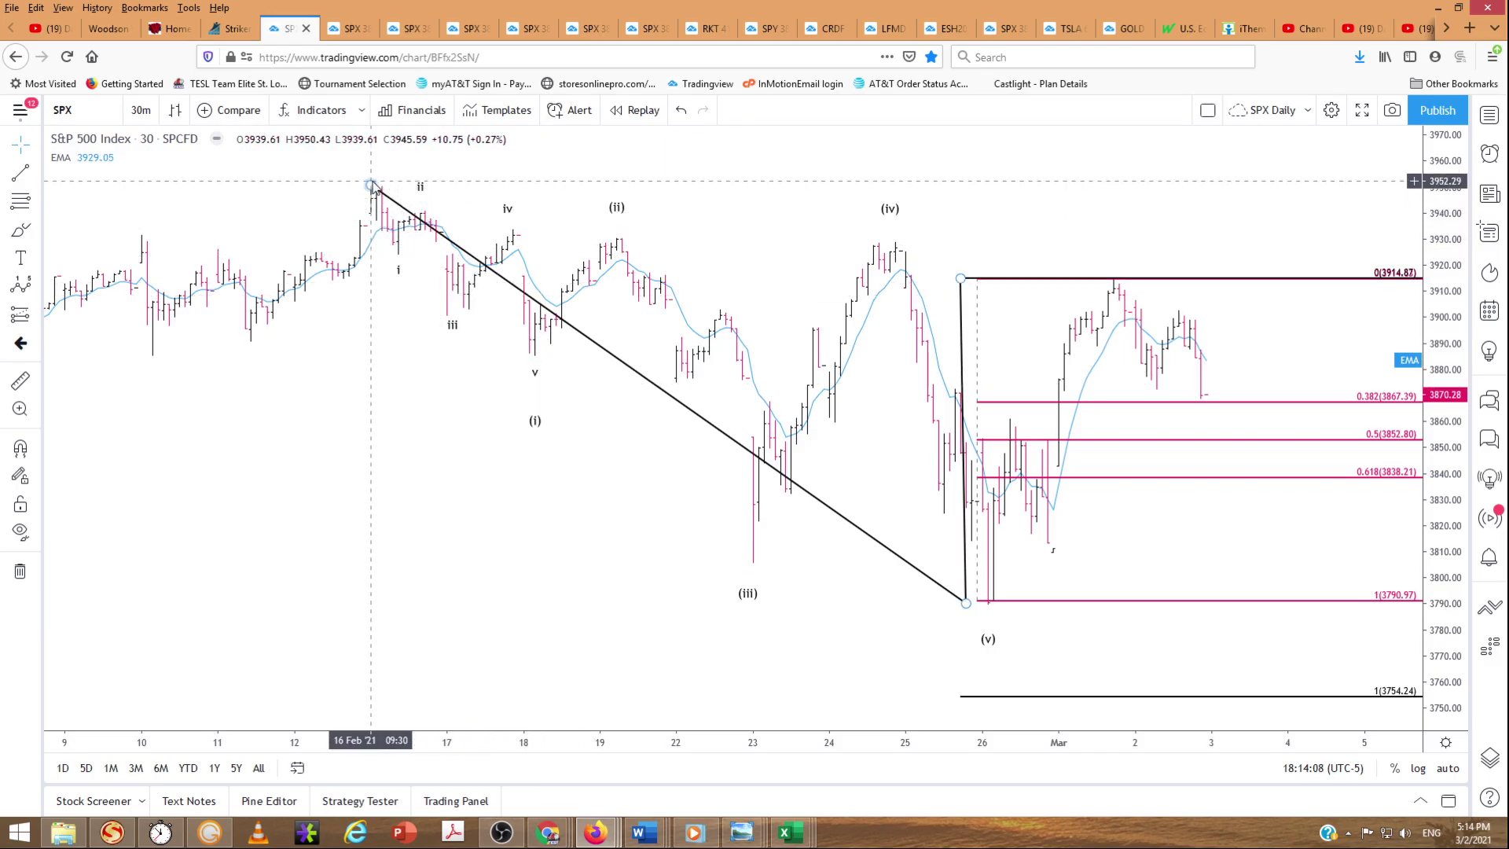
pyautogui.click(533, 420)
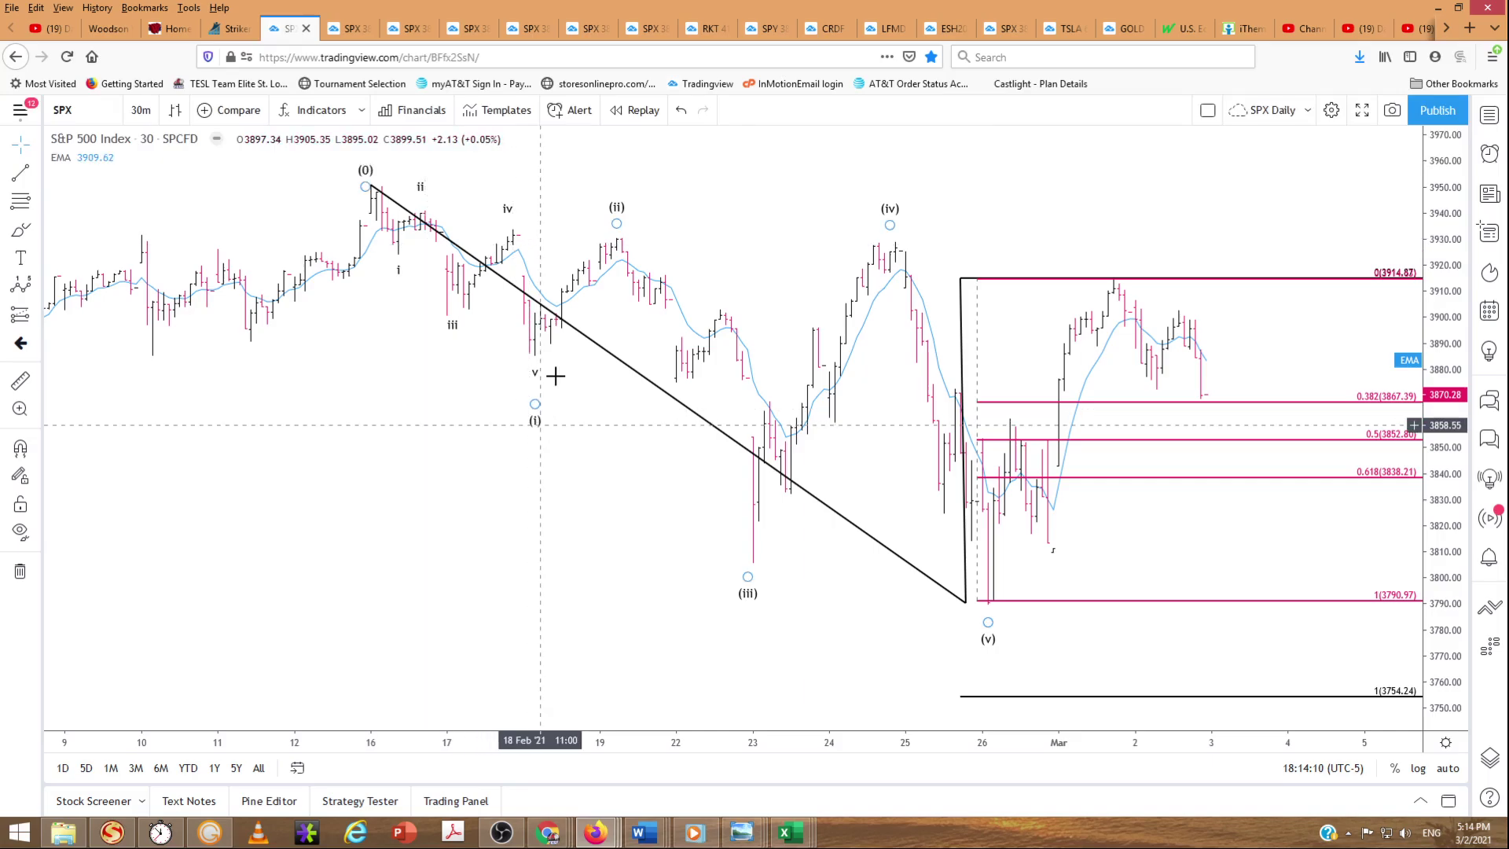
pyautogui.click(759, 591)
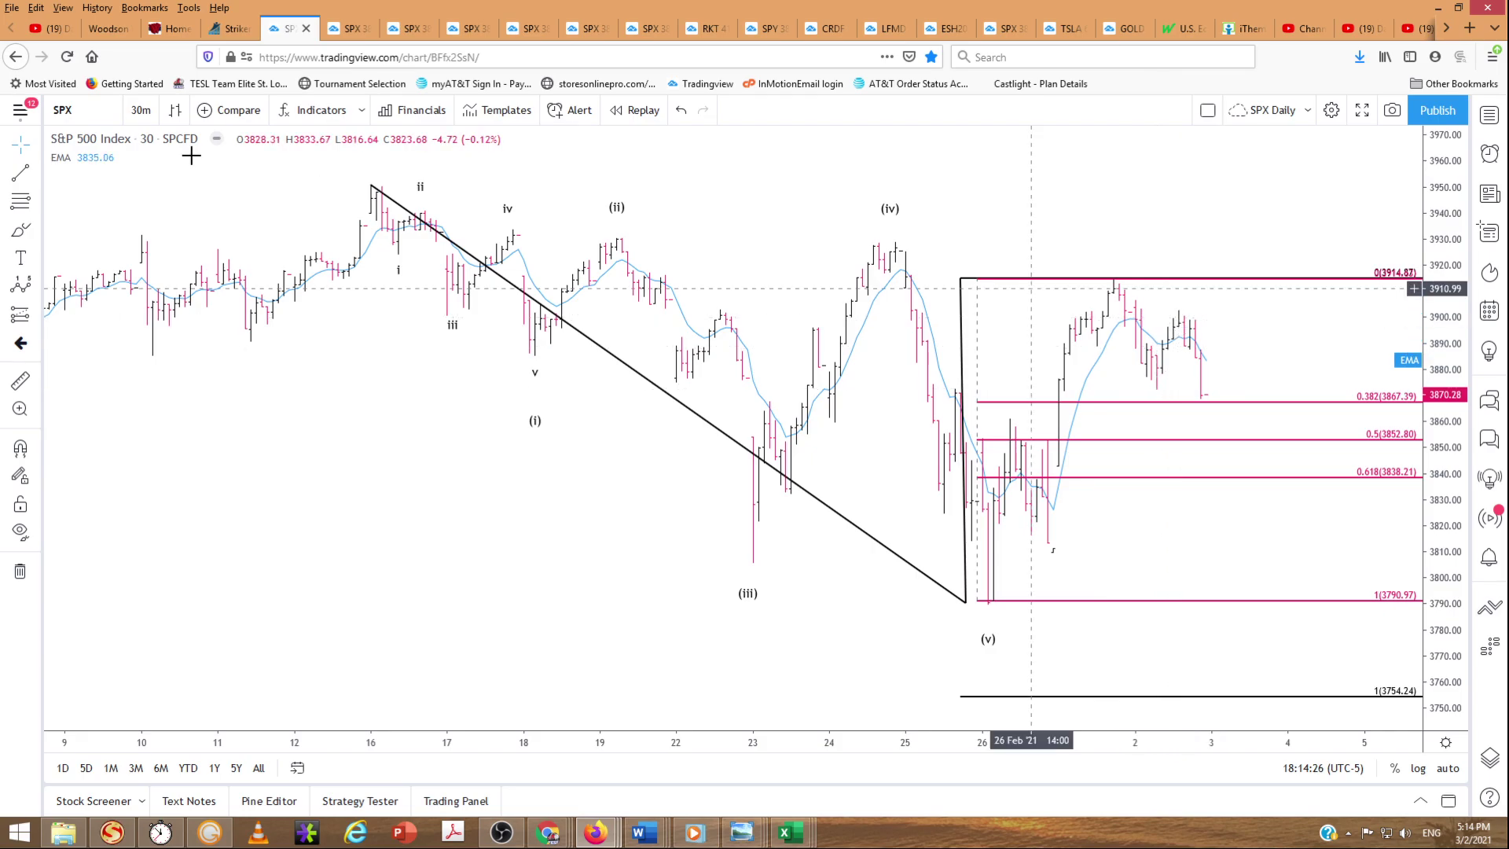
pyautogui.click(355, 30)
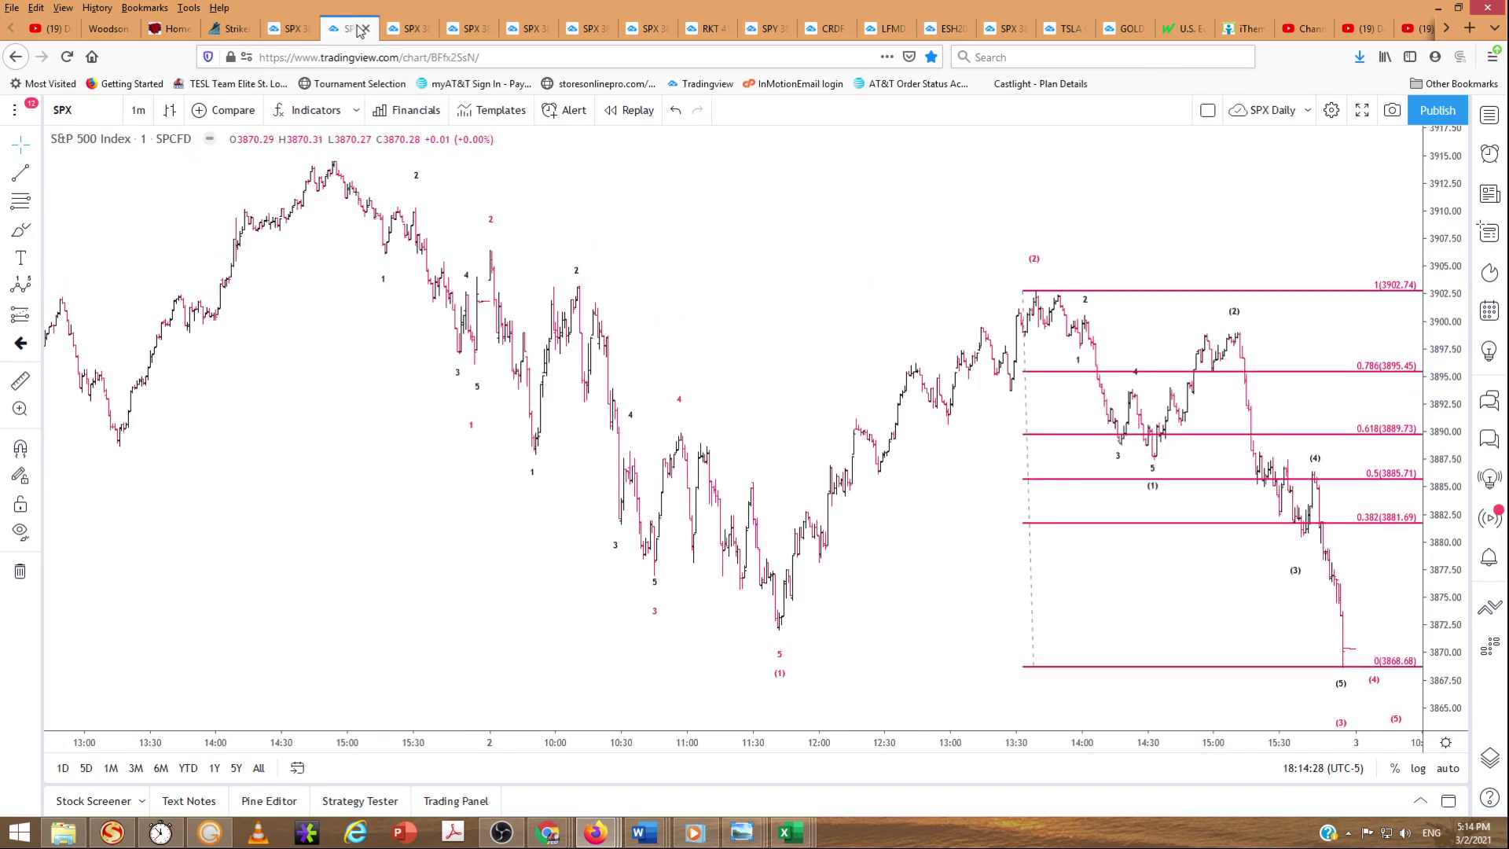
# Step: Flip between the 30-minute and 1-minute SPX charts, then show the Fib/Gann drawing tools list
pyautogui.click(287, 29)
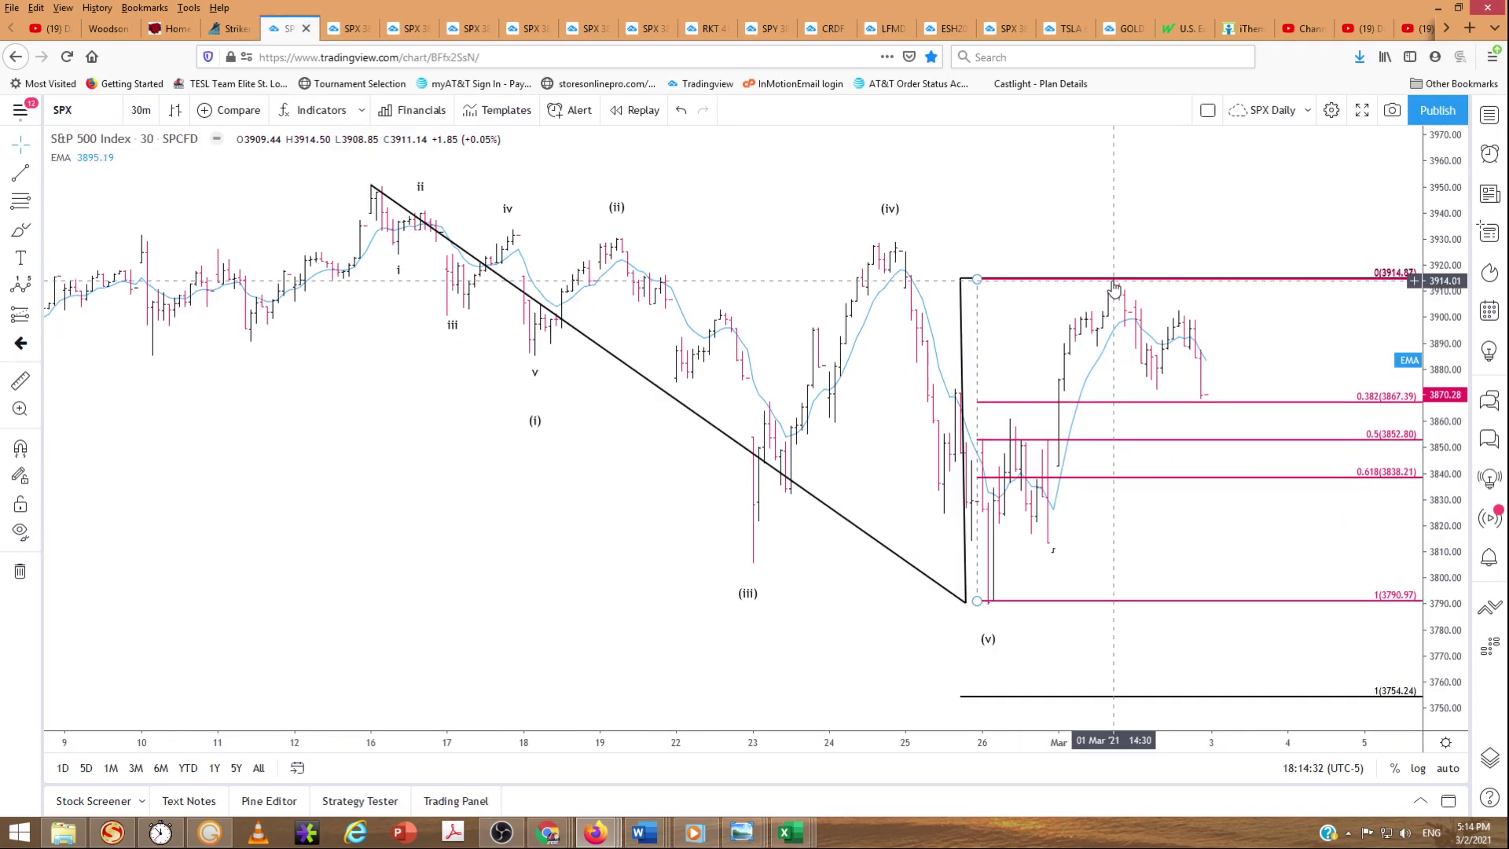
pyautogui.click(358, 32)
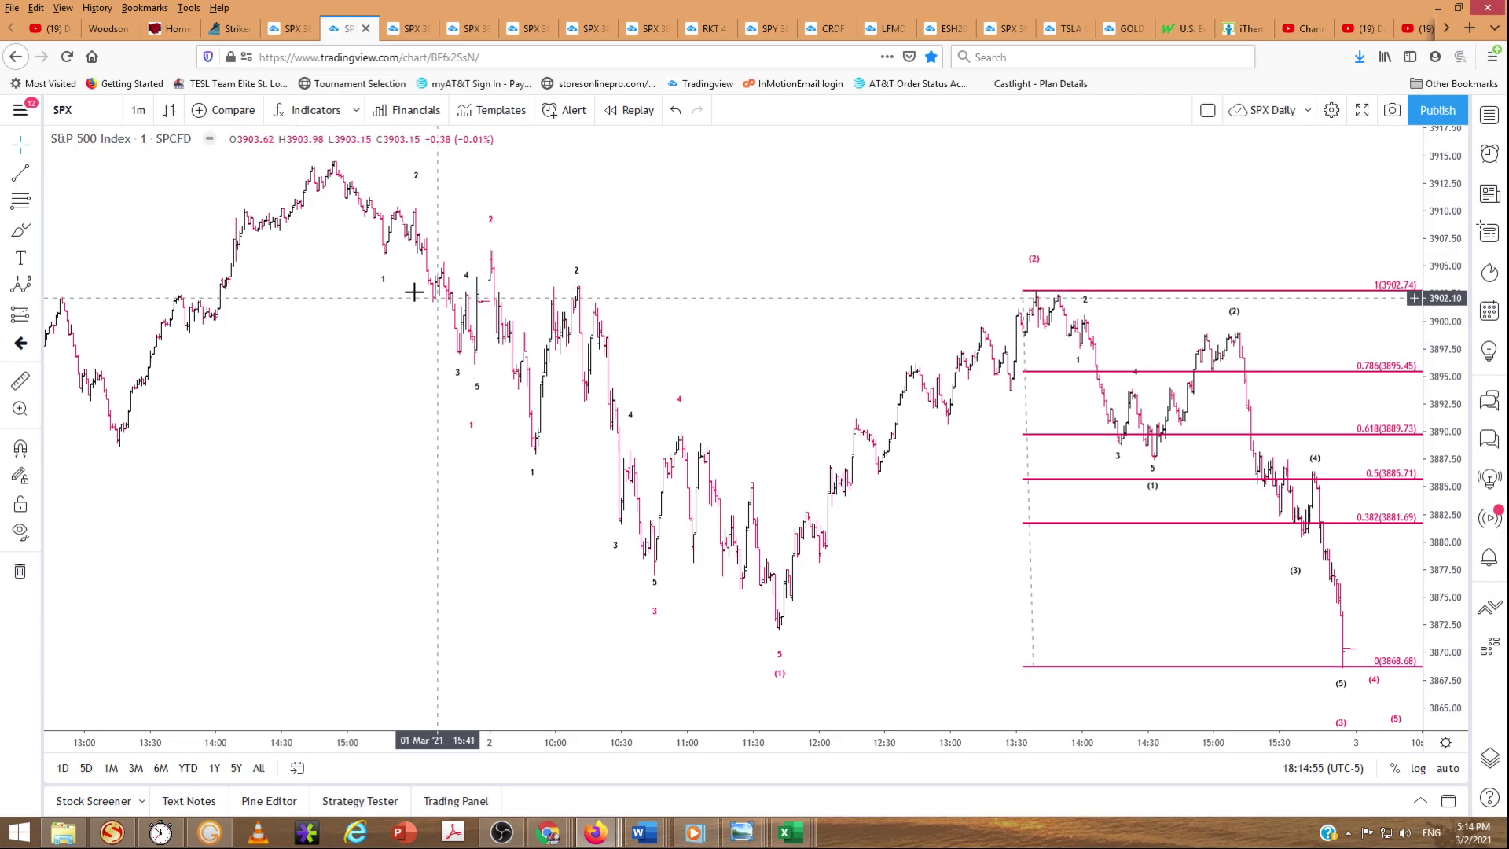
pyautogui.click(36, 201)
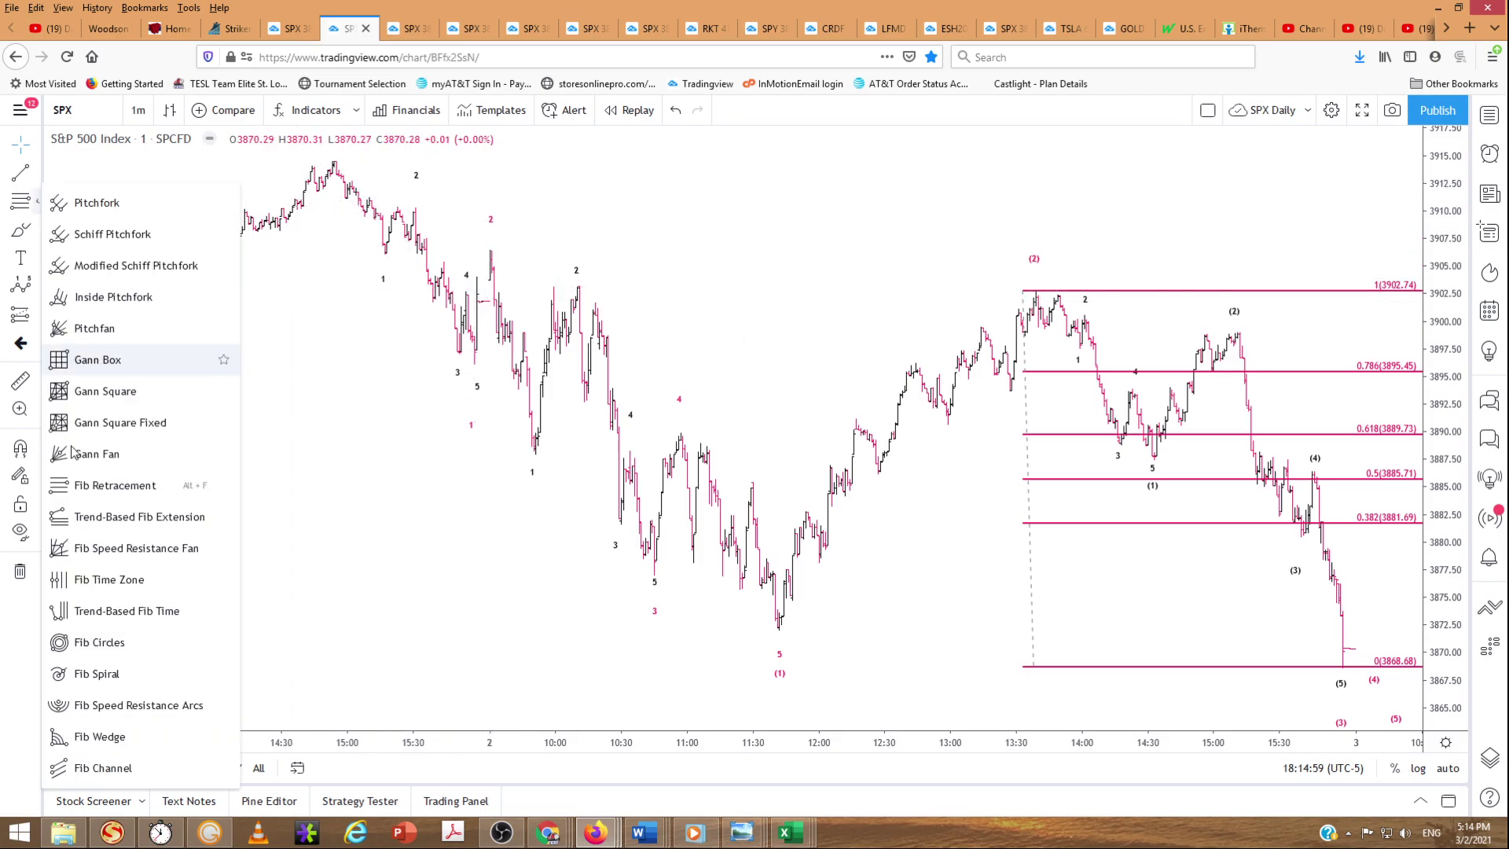
# Step: Draw a Fib Retracement from the 3914.54 high to the 3871.81 low, then remove it
pyautogui.click(144, 490)
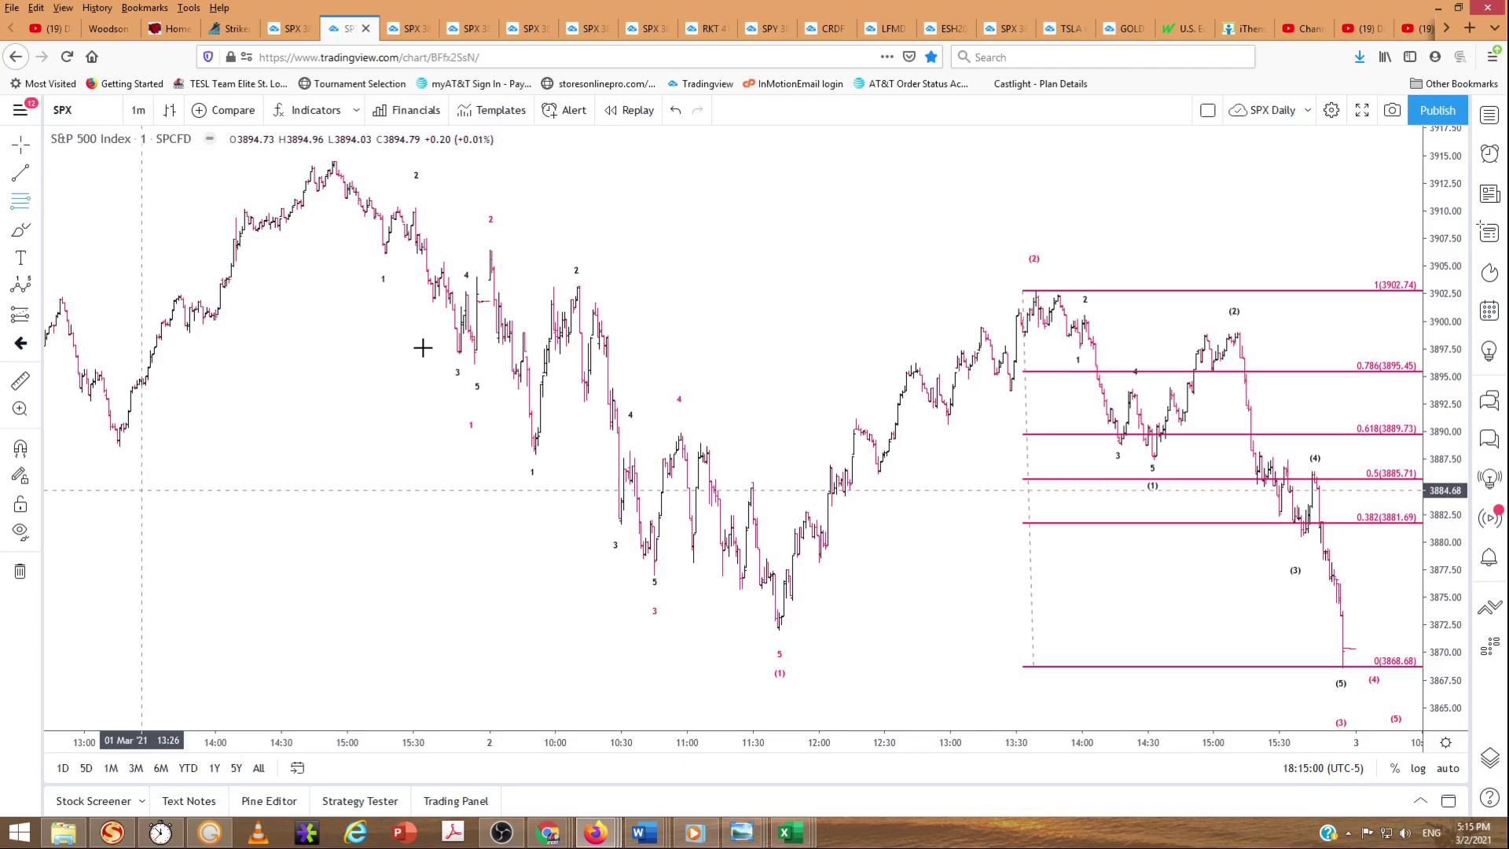
pyautogui.click(334, 162)
pyautogui.click(334, 369)
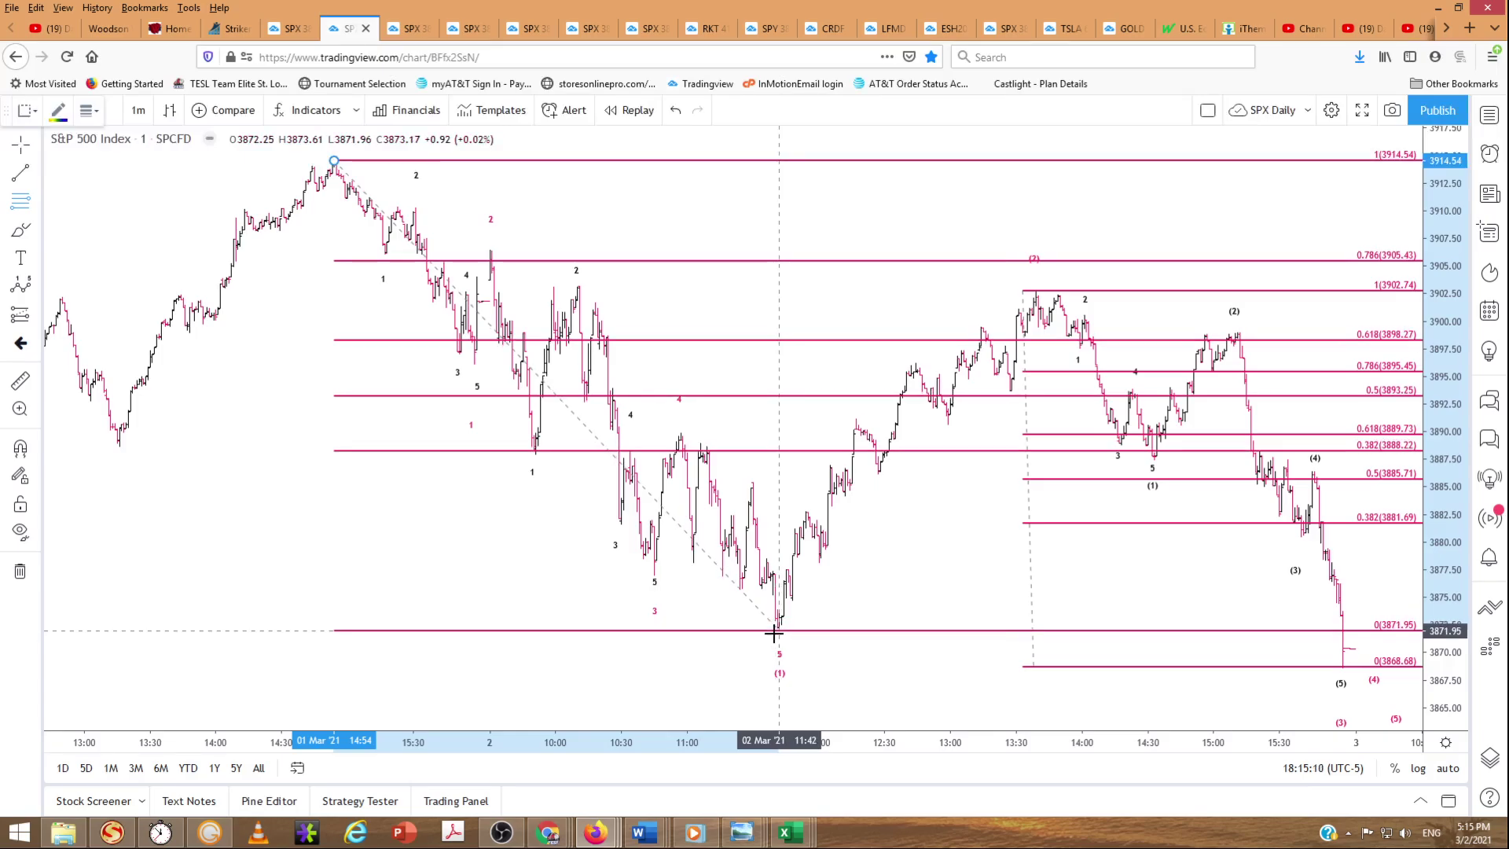
pyautogui.click(774, 633)
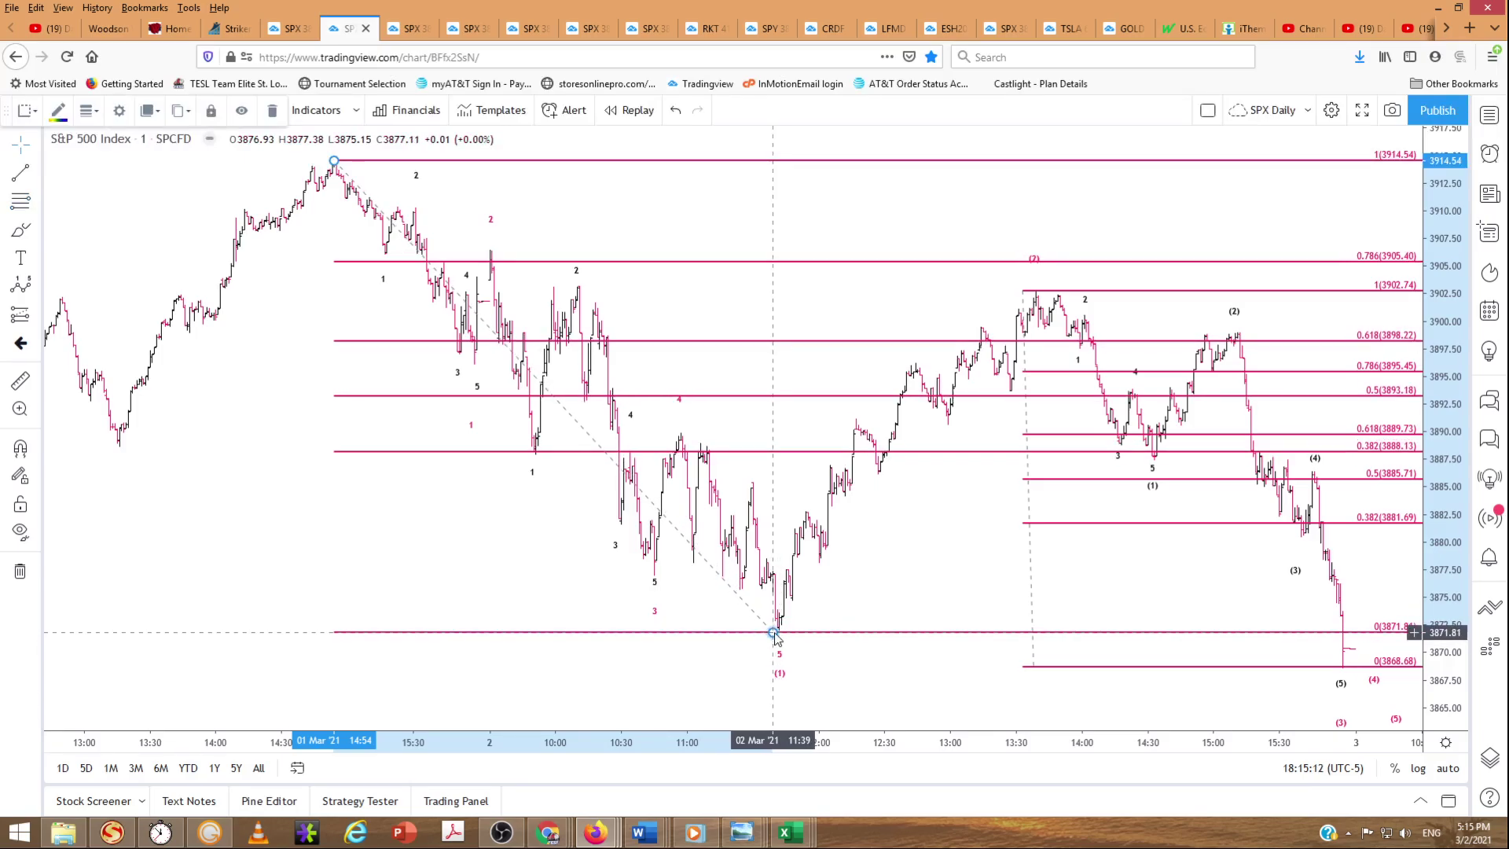
pyautogui.rightClick(951, 262)
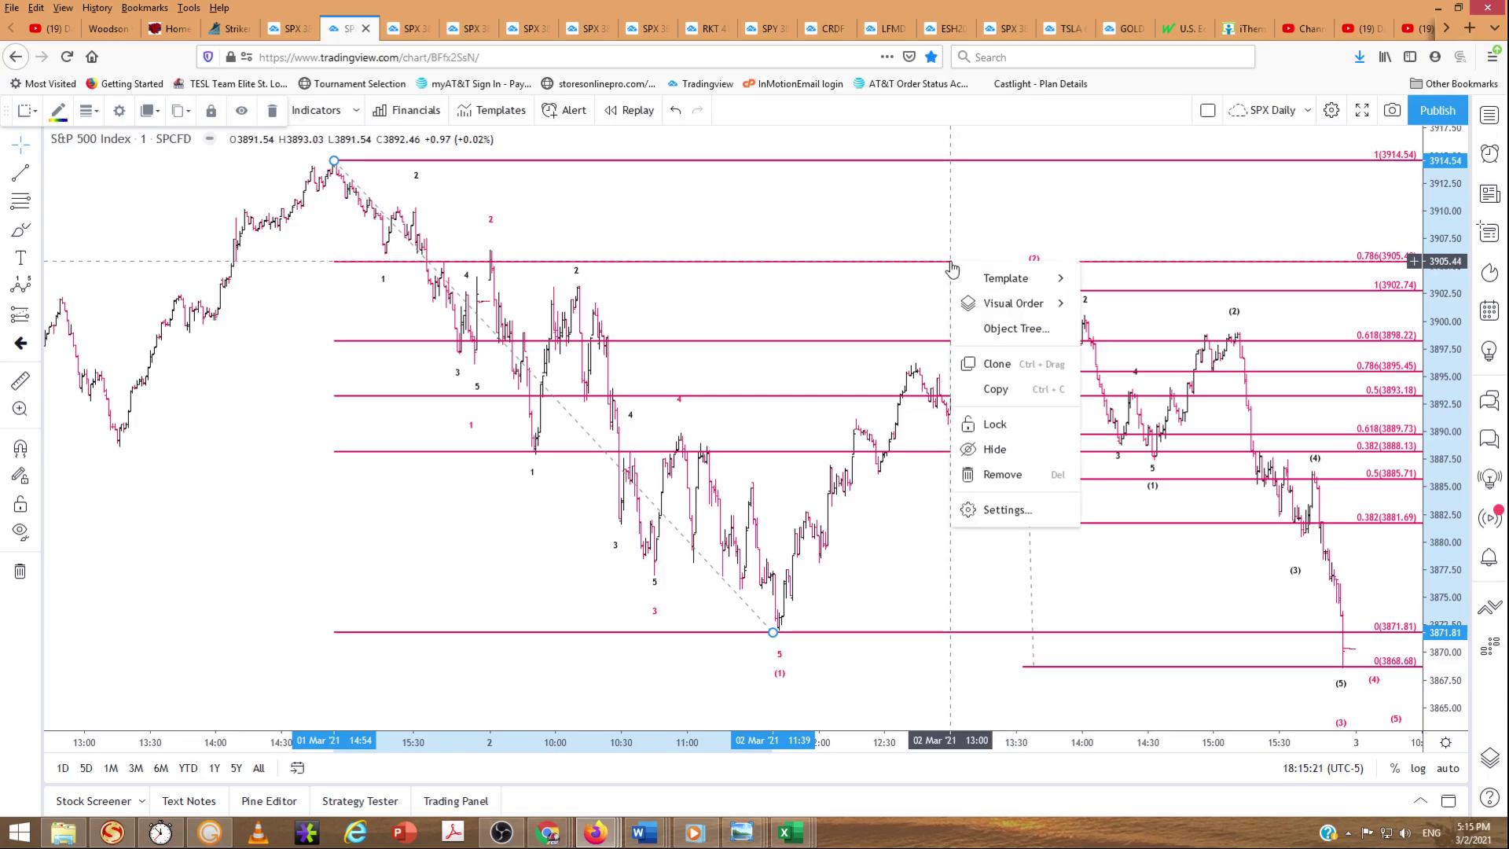
pyautogui.click(1010, 472)
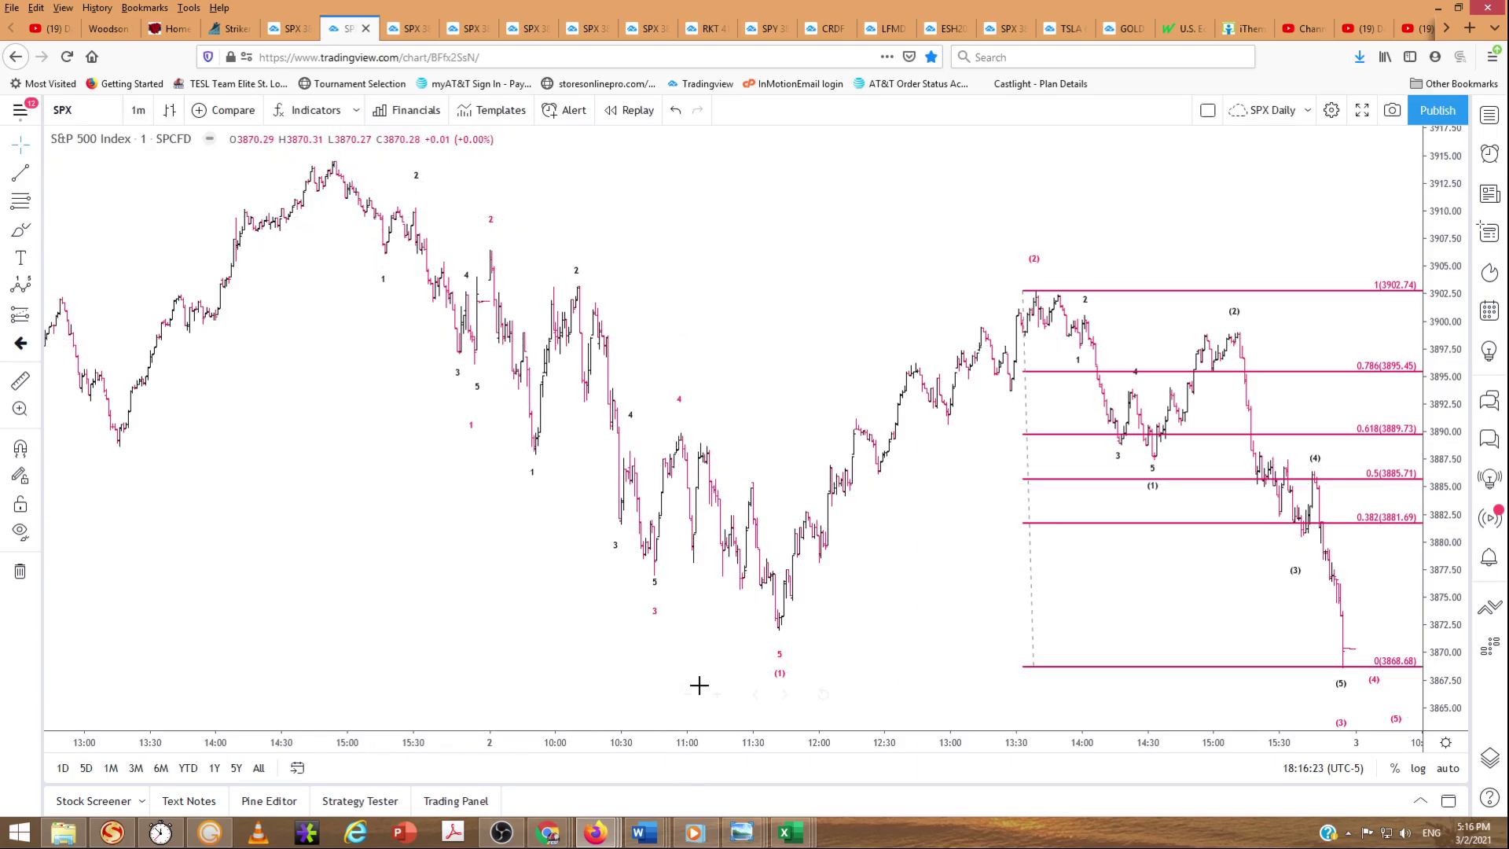
pyautogui.moveTo(742, 831)
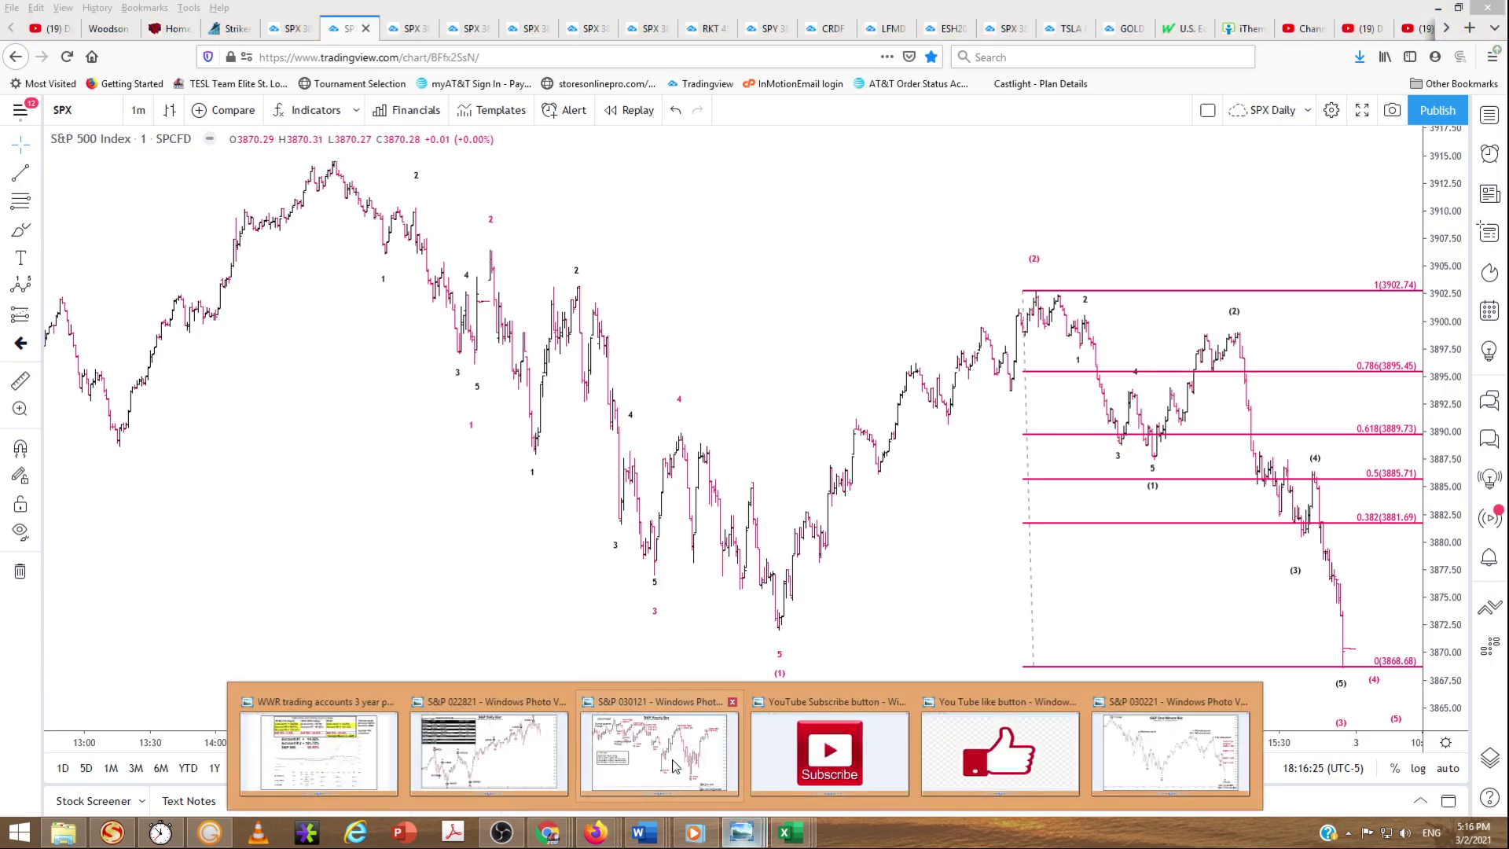
pyautogui.moveTo(1160, 751)
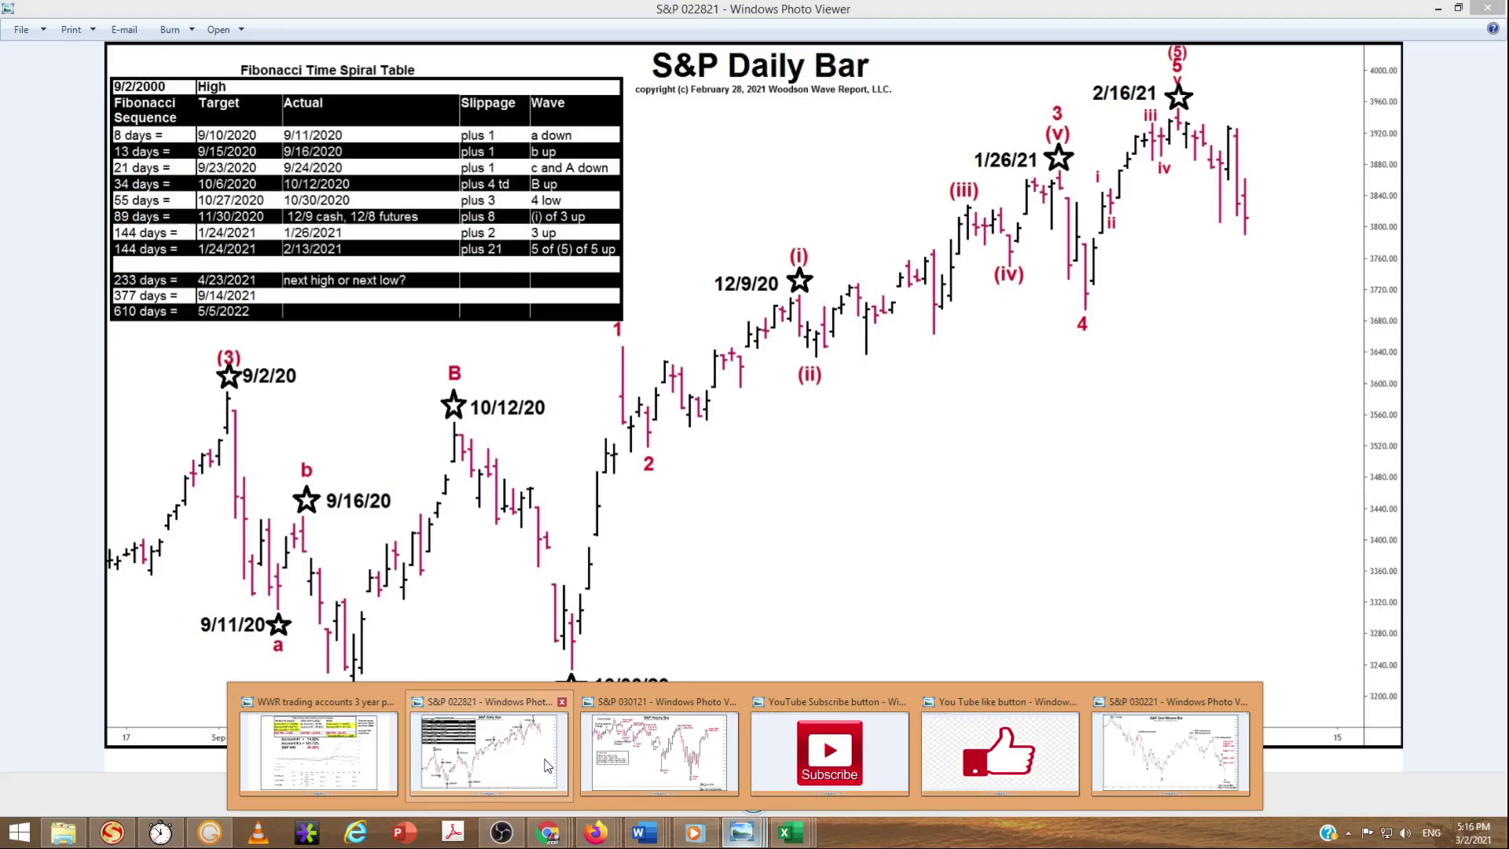
pyautogui.moveTo(654, 756)
pyautogui.moveTo(308, 759)
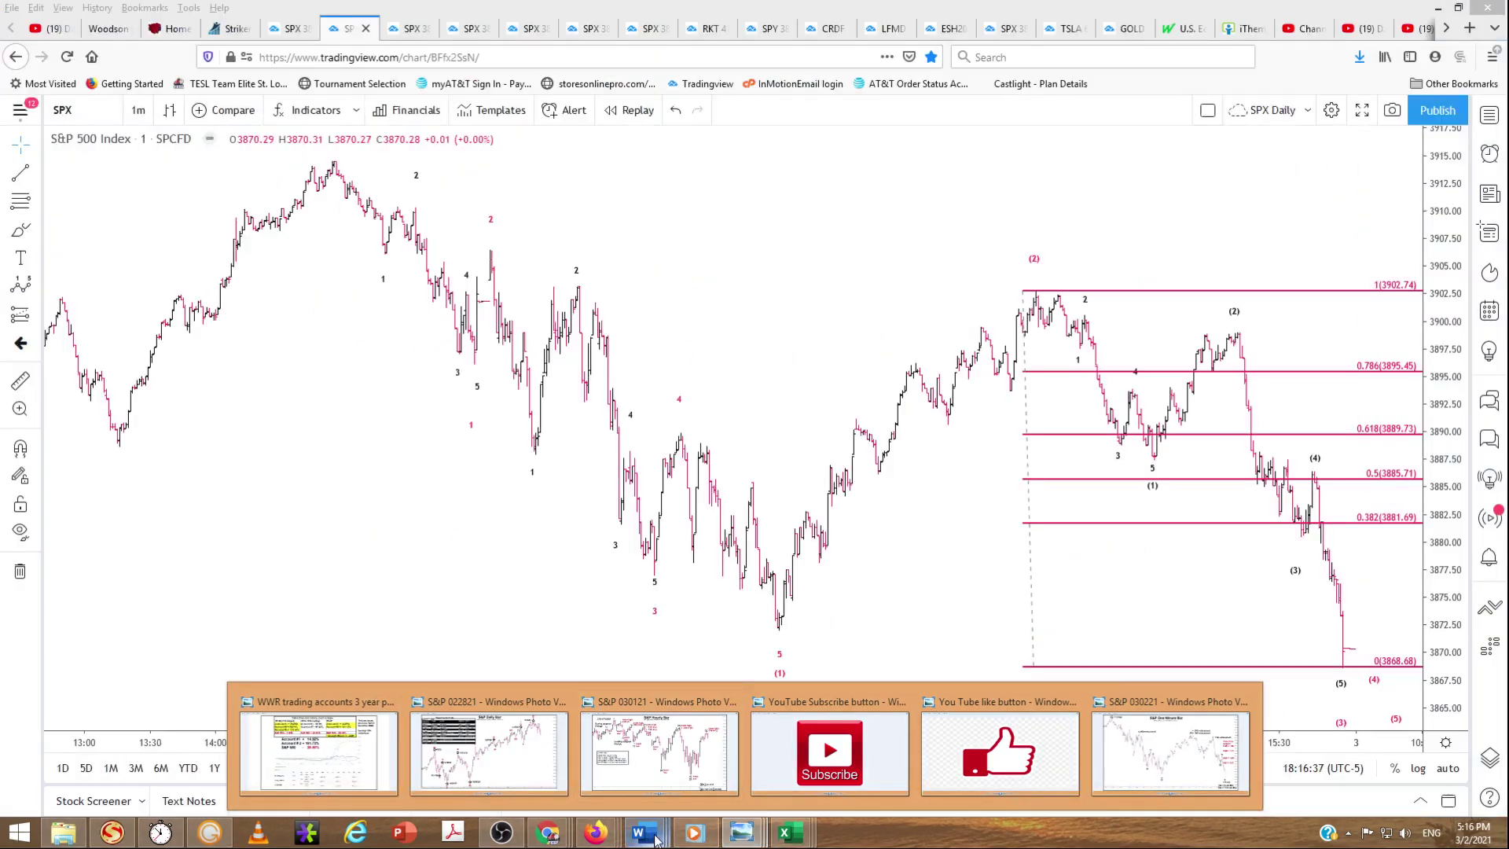
pyautogui.moveTo(646, 835)
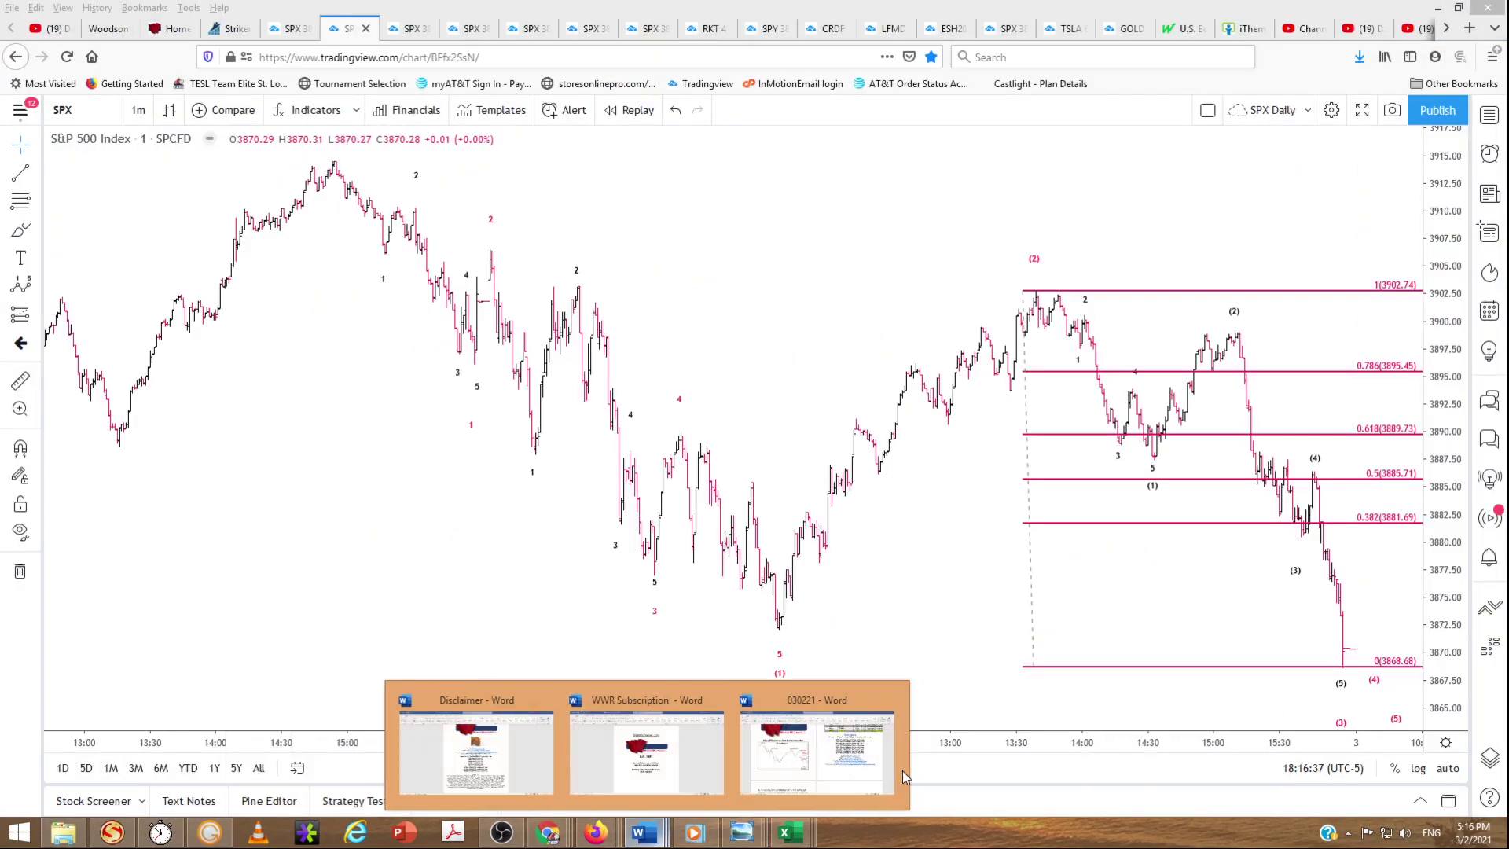
# Step: Show the WWR Subscription page with its $233/yr and $144/mo plans, then minimize Word
pyautogui.click(719, 762)
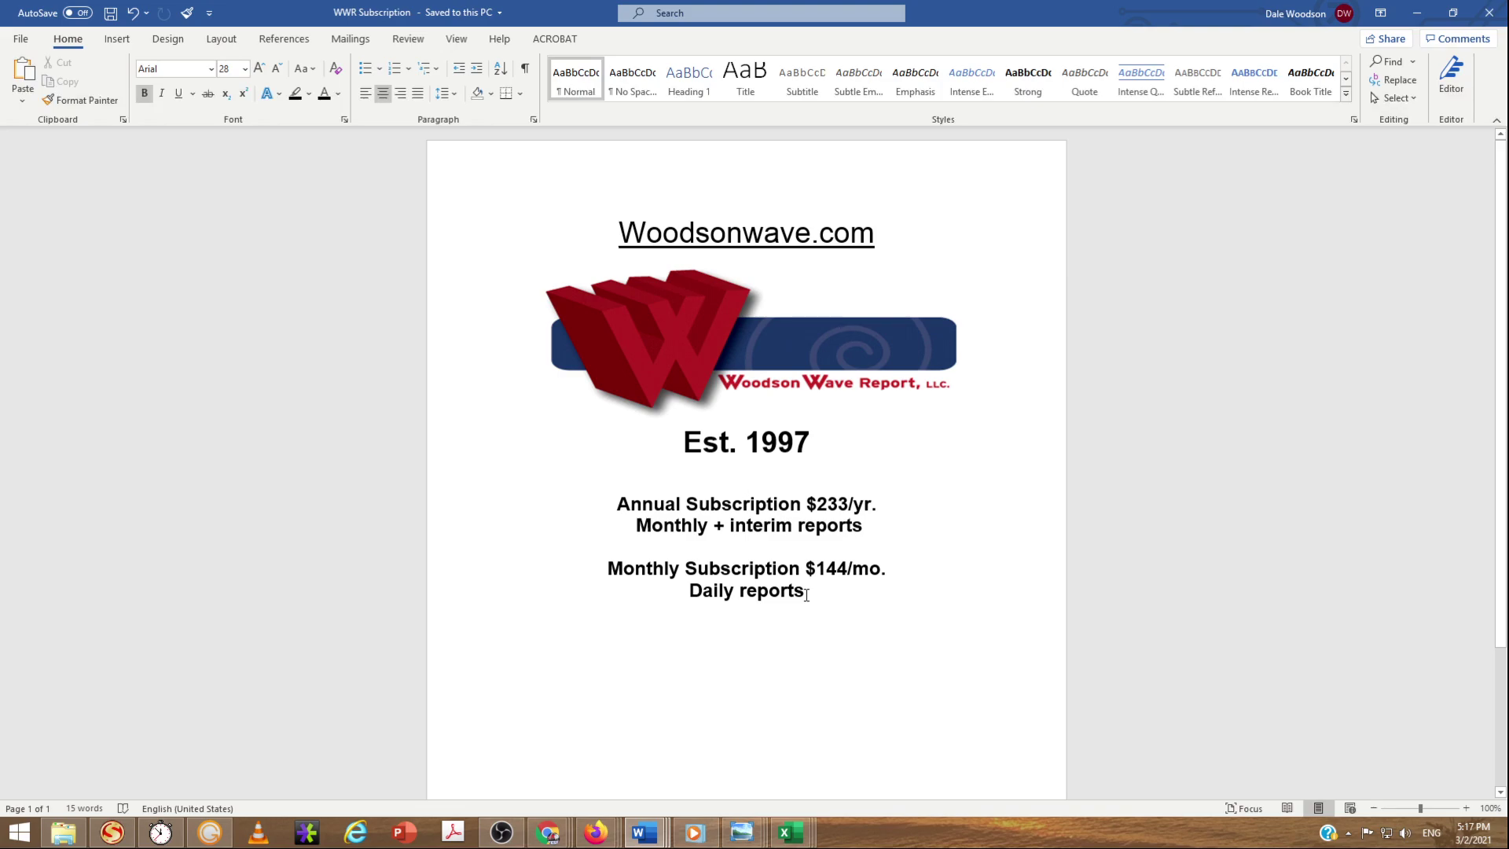
pyautogui.click(1415, 15)
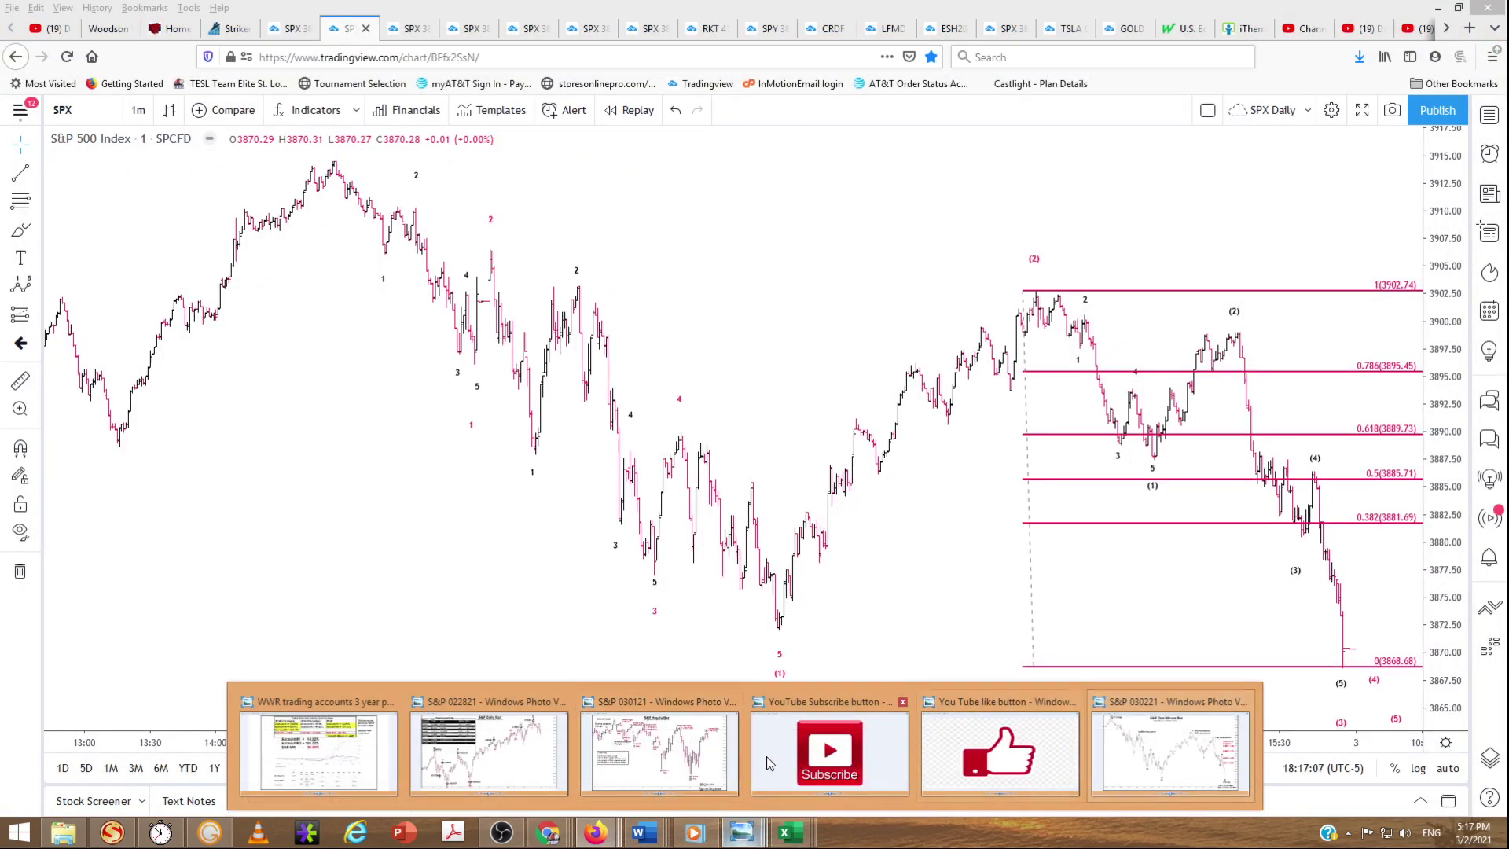
# Step: Display the S&P 030221 One Minute Bar chart image, then list the open Photo Viewer windows
pyautogui.moveTo(732, 758)
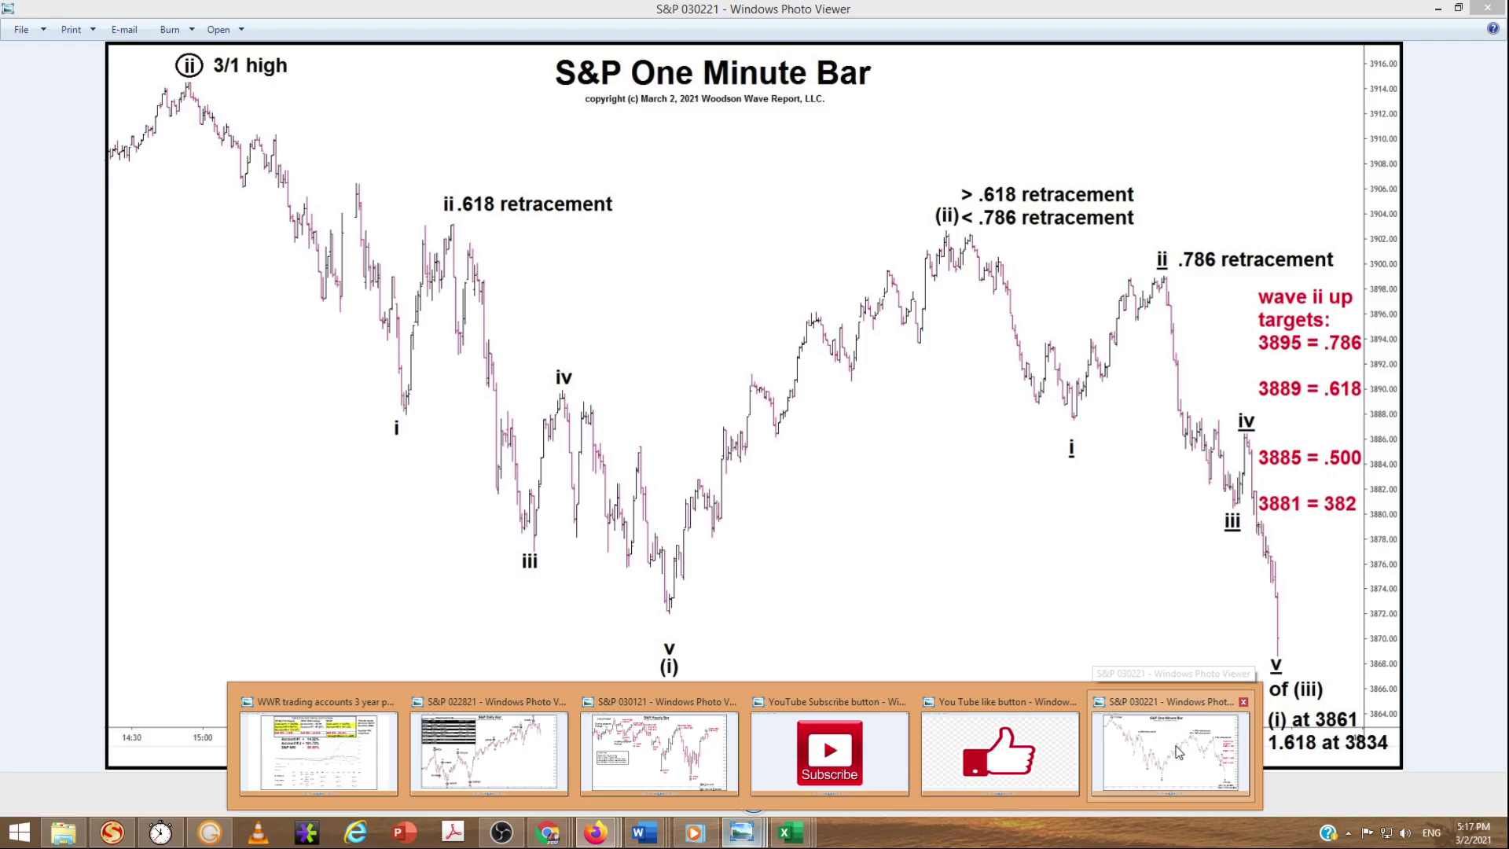
pyautogui.click(1164, 748)
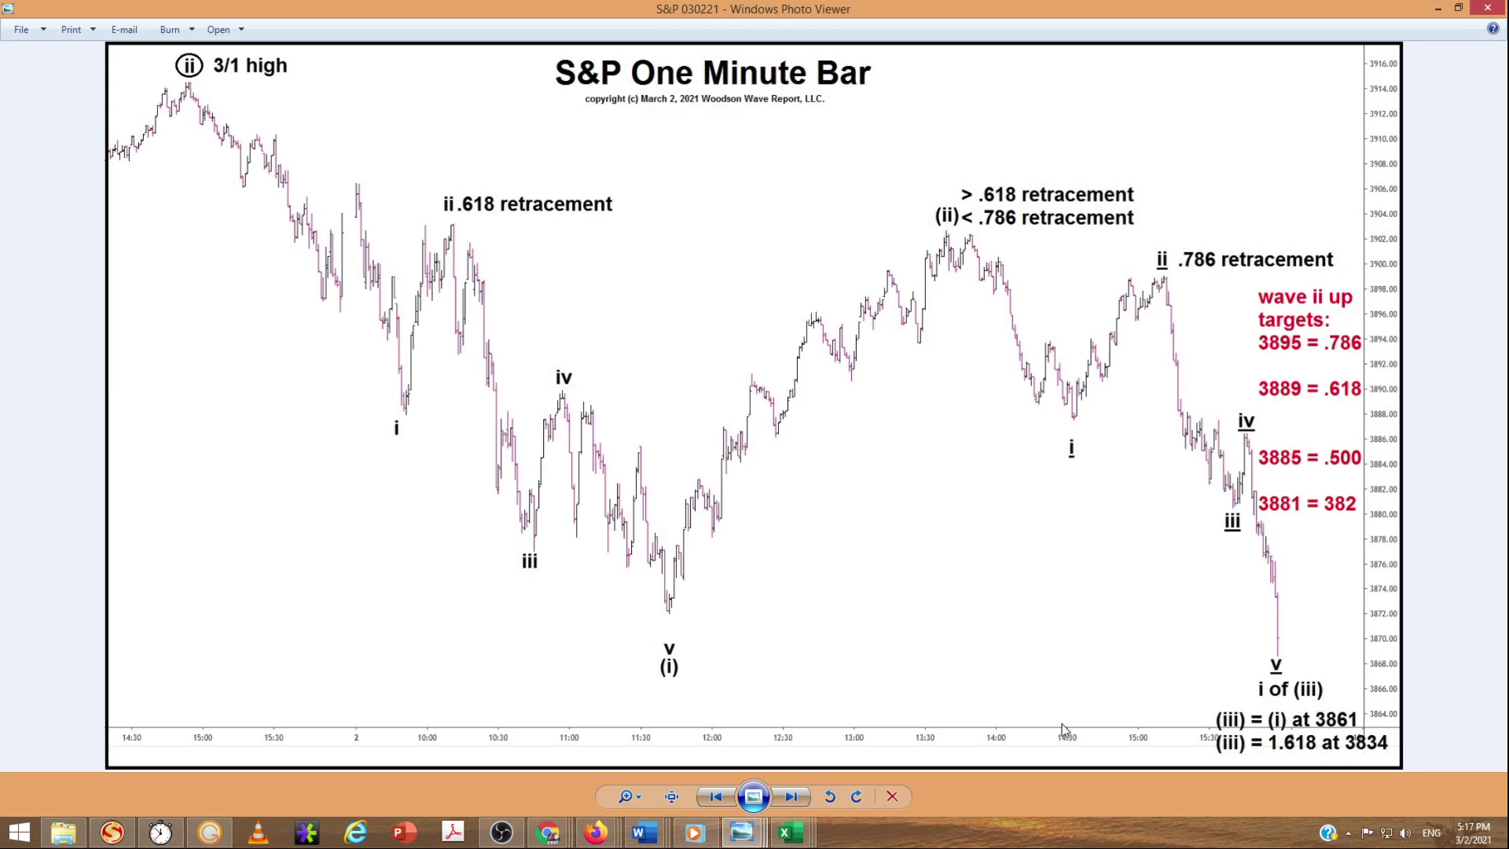
pyautogui.click(745, 837)
# Step: Switch to the S&P 030121 image, then minimize Photo Viewer to reveal the SPX 1-minute chart
pyautogui.click(695, 769)
pyautogui.click(1439, 10)
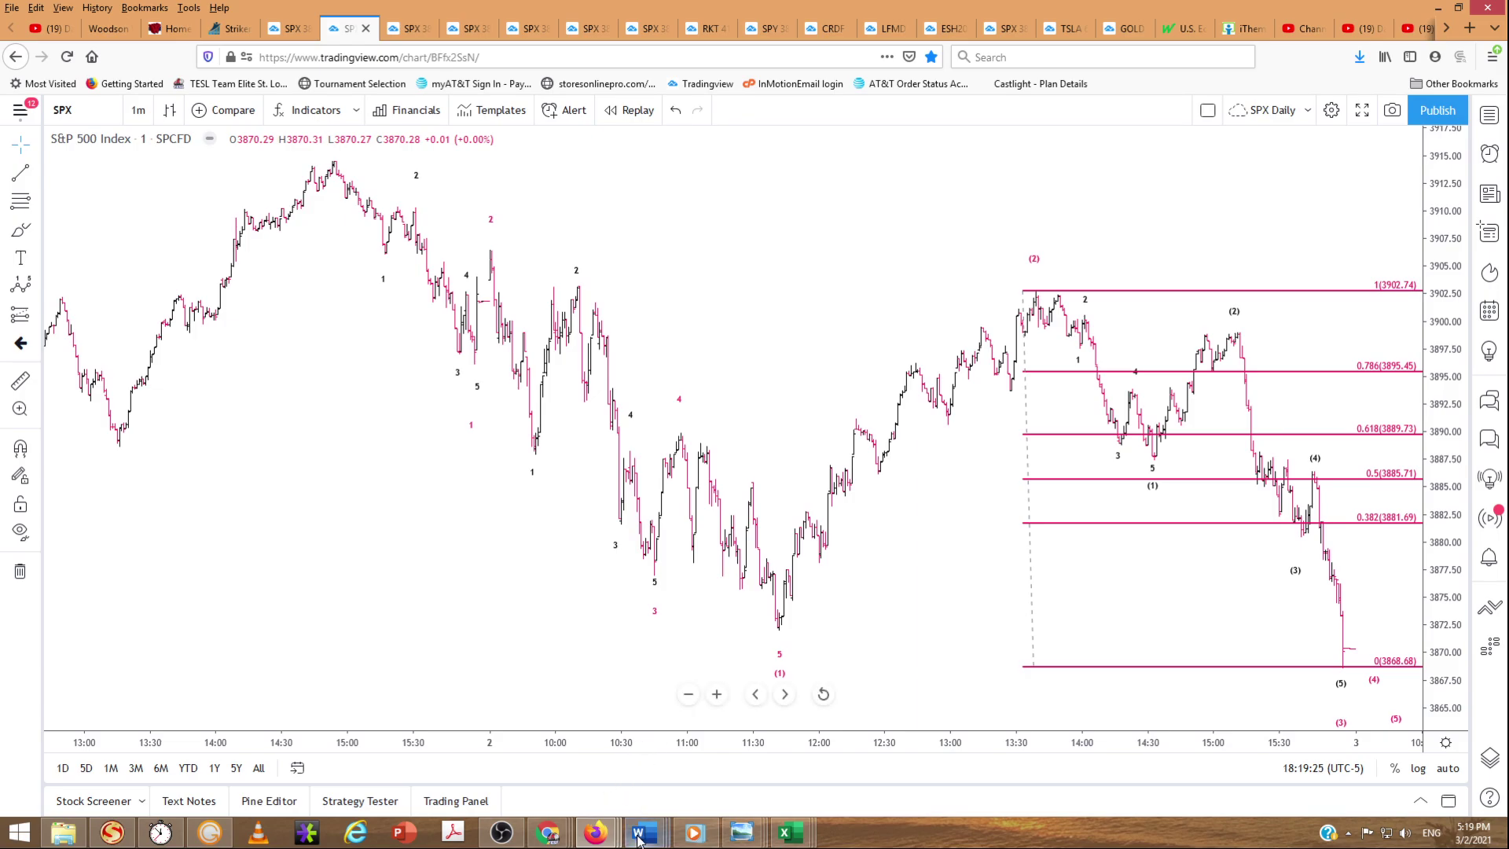
# Step: Bring the S&P 030121 Hourly Bar chart image back to the front in Photo Viewer
pyautogui.moveTo(627, 833)
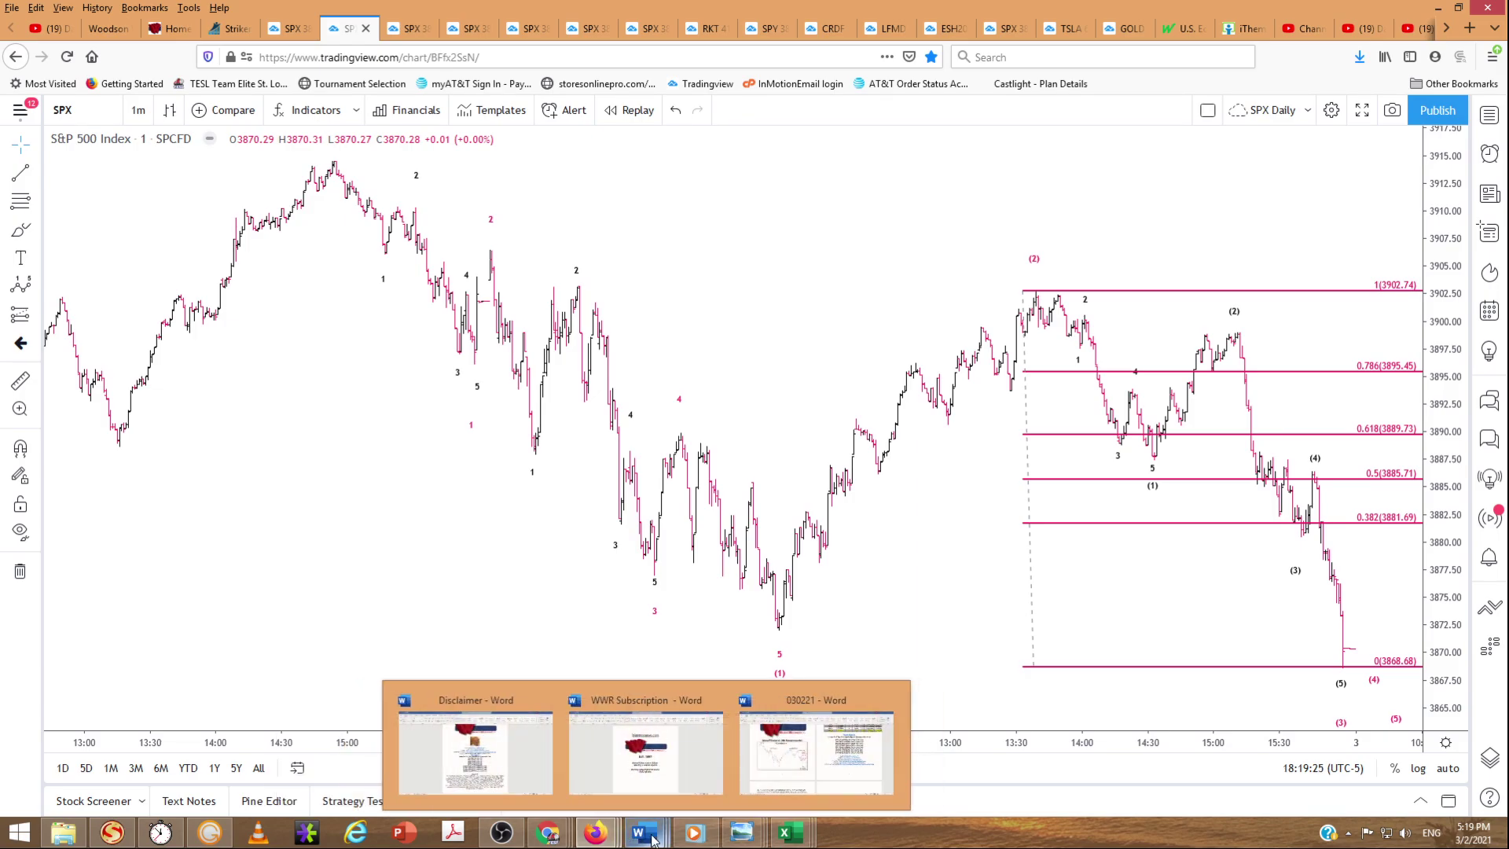
pyautogui.moveTo(745, 838)
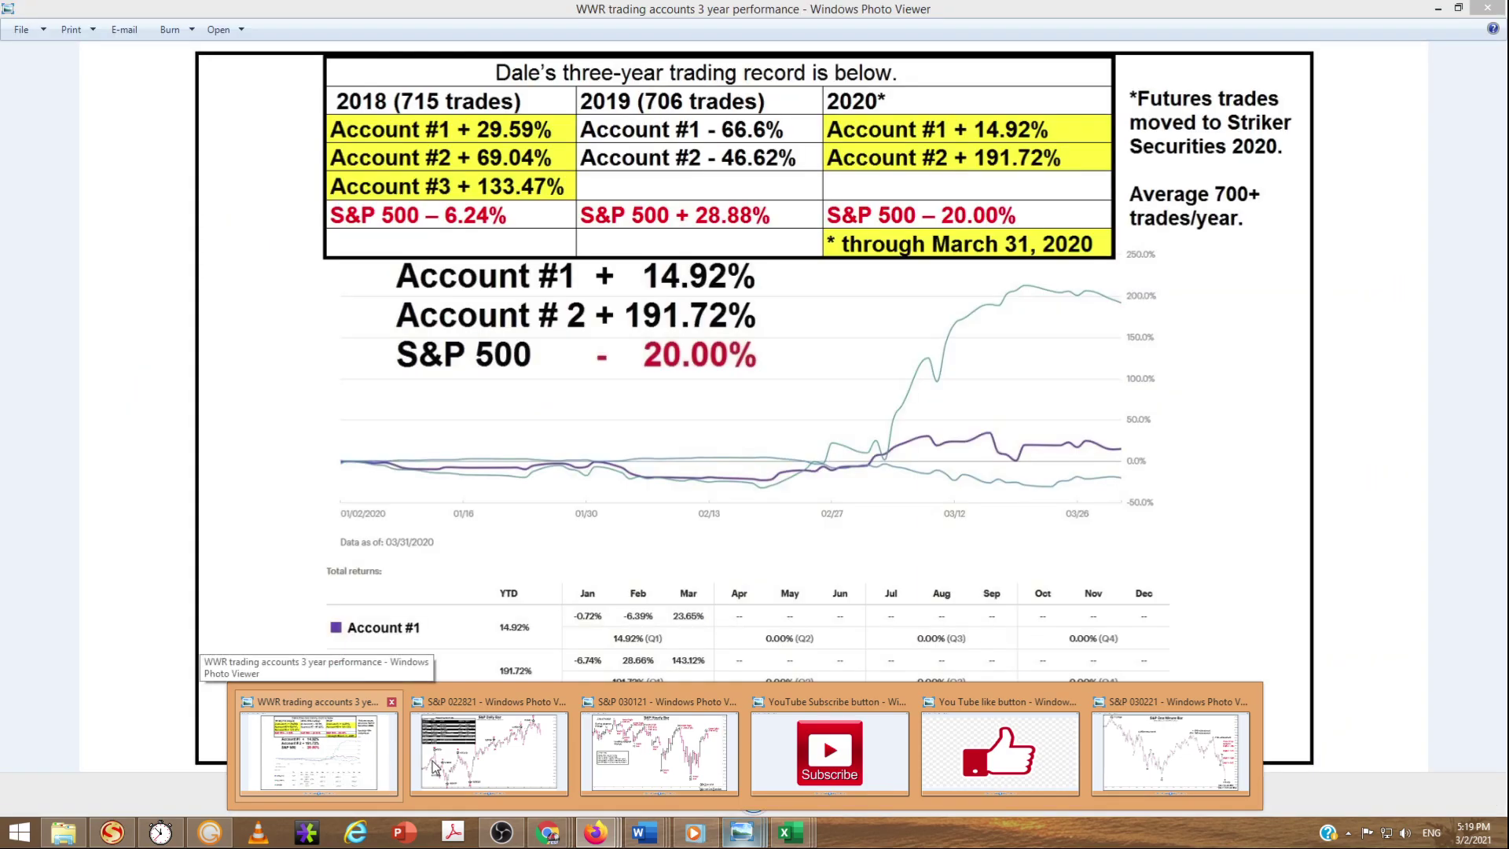
pyautogui.moveTo(474, 768)
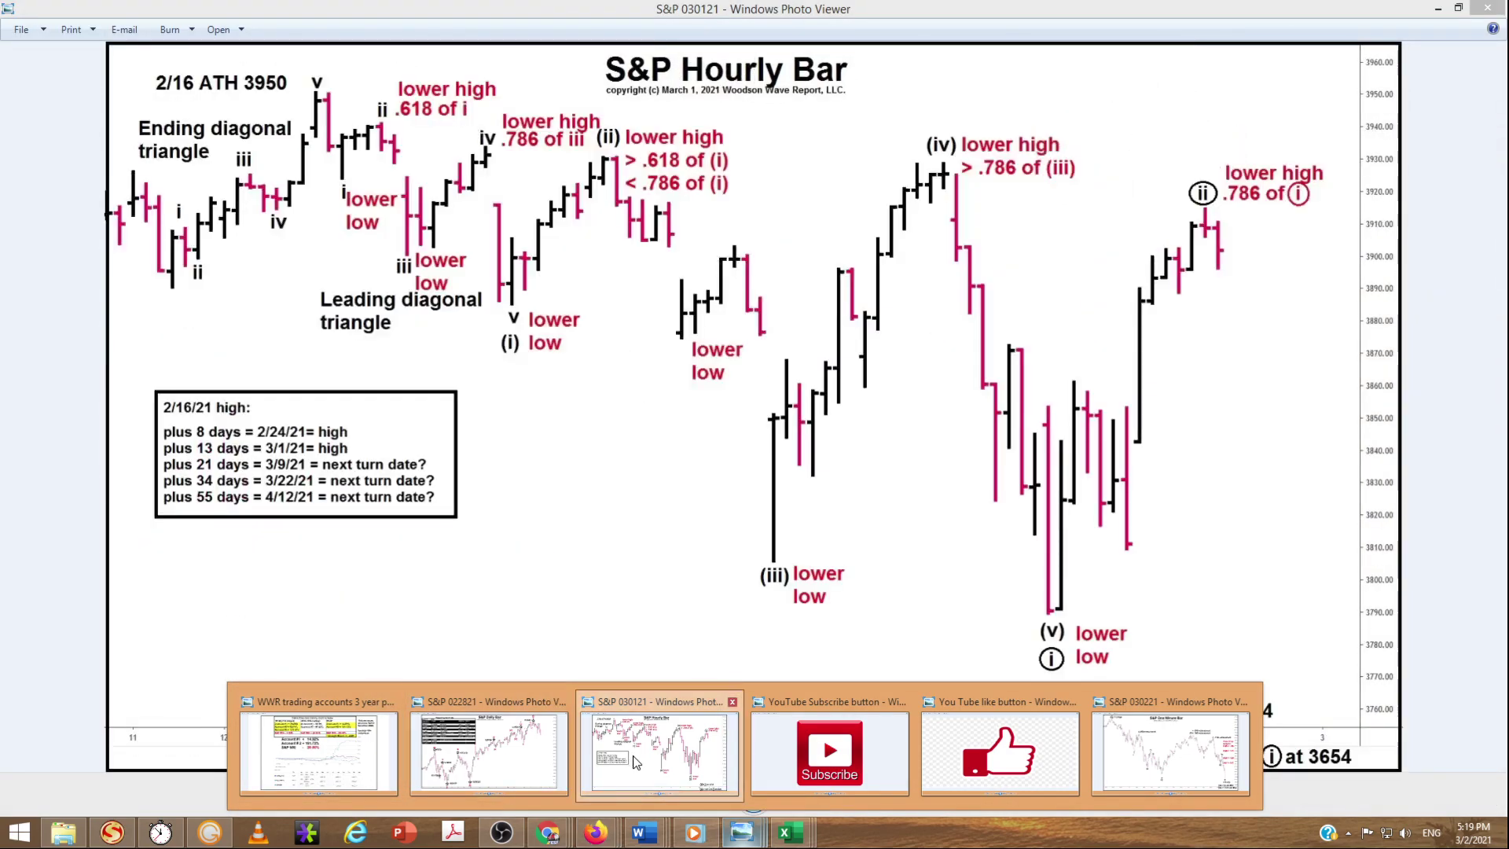
pyautogui.click(637, 760)
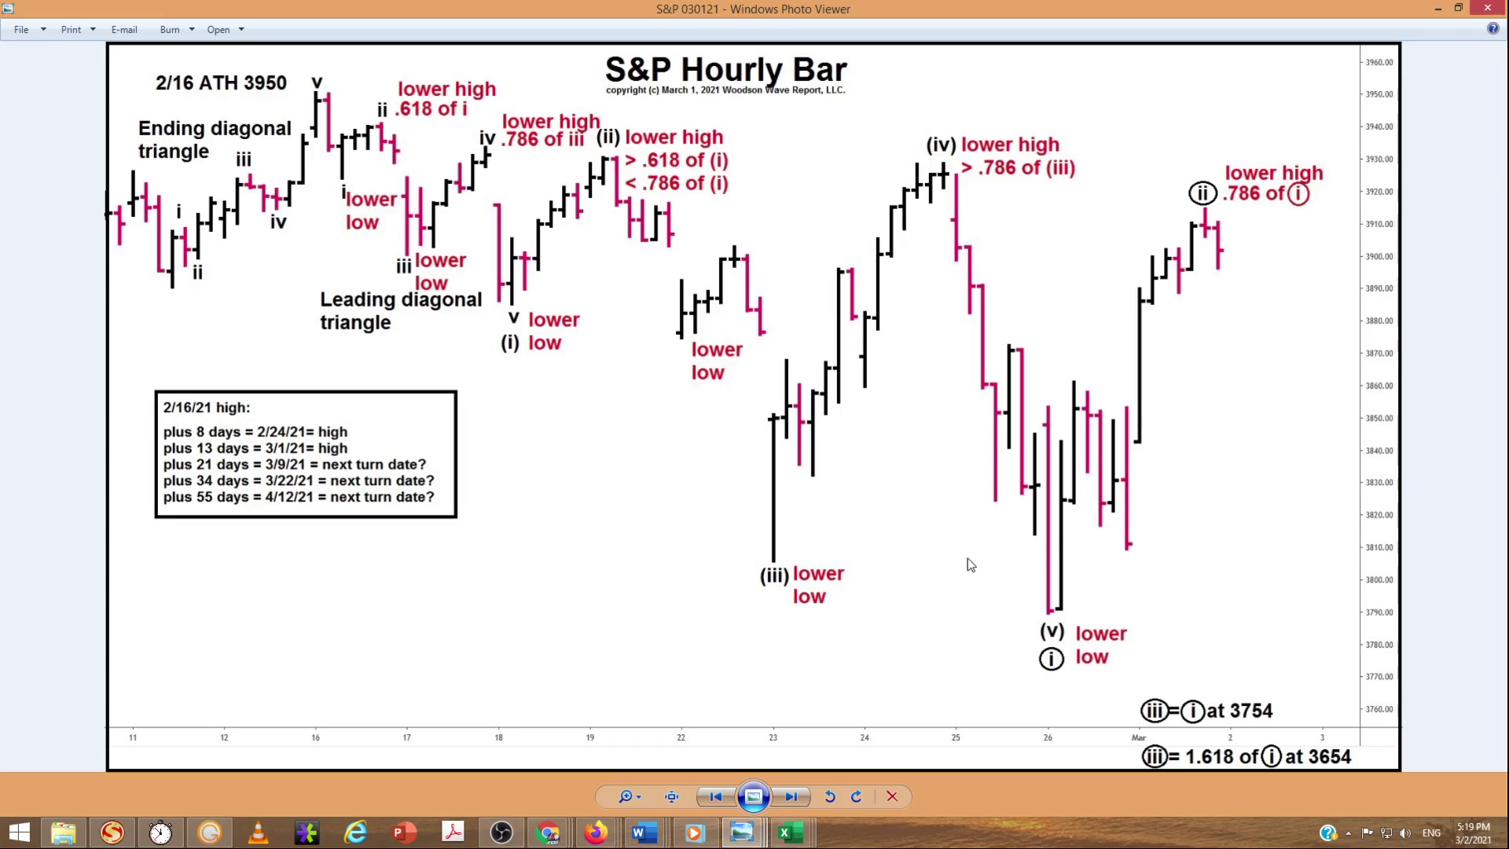
# Step: Minimize the Photo Viewer to bring back the SPX 1-minute chart with wave labels and Fib levels
pyautogui.click(1439, 11)
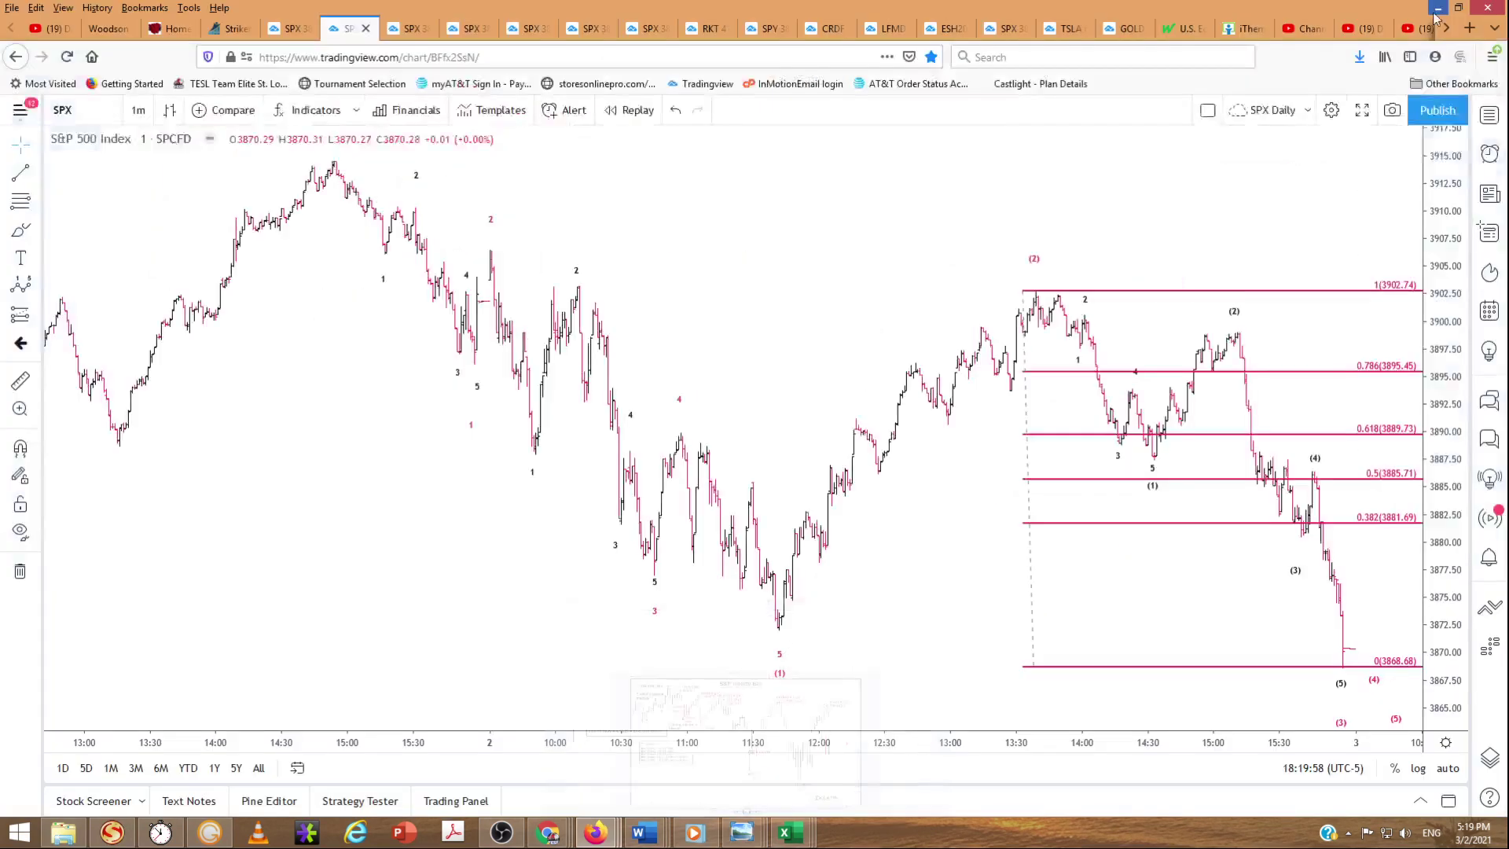